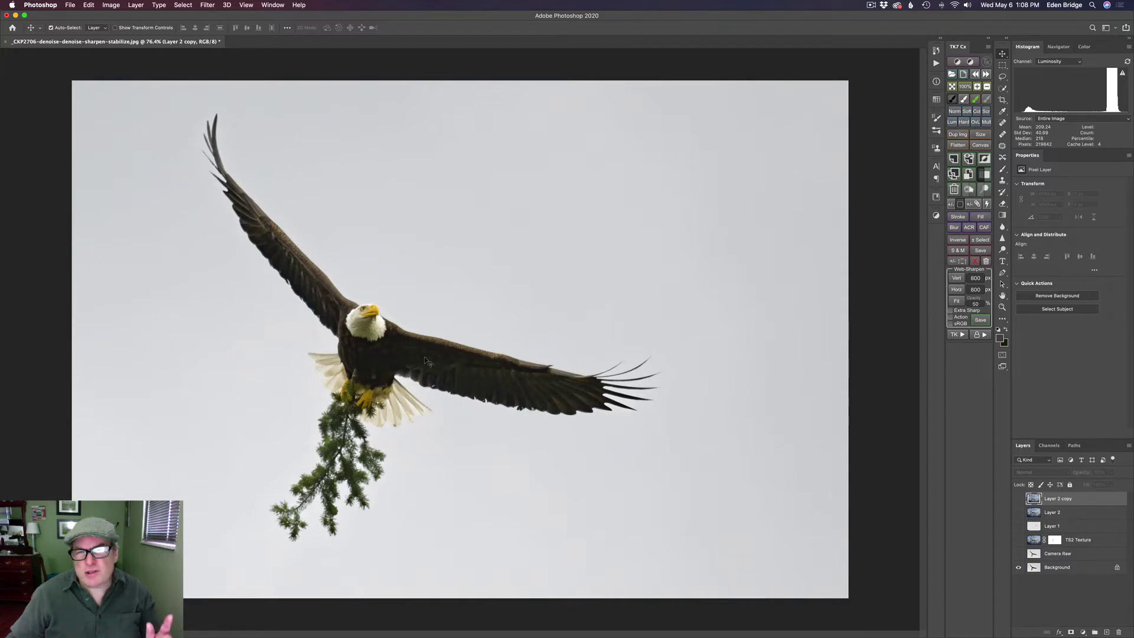
# Show the Camera Raw layer above the Background layer.
pyautogui.click(1018, 554)
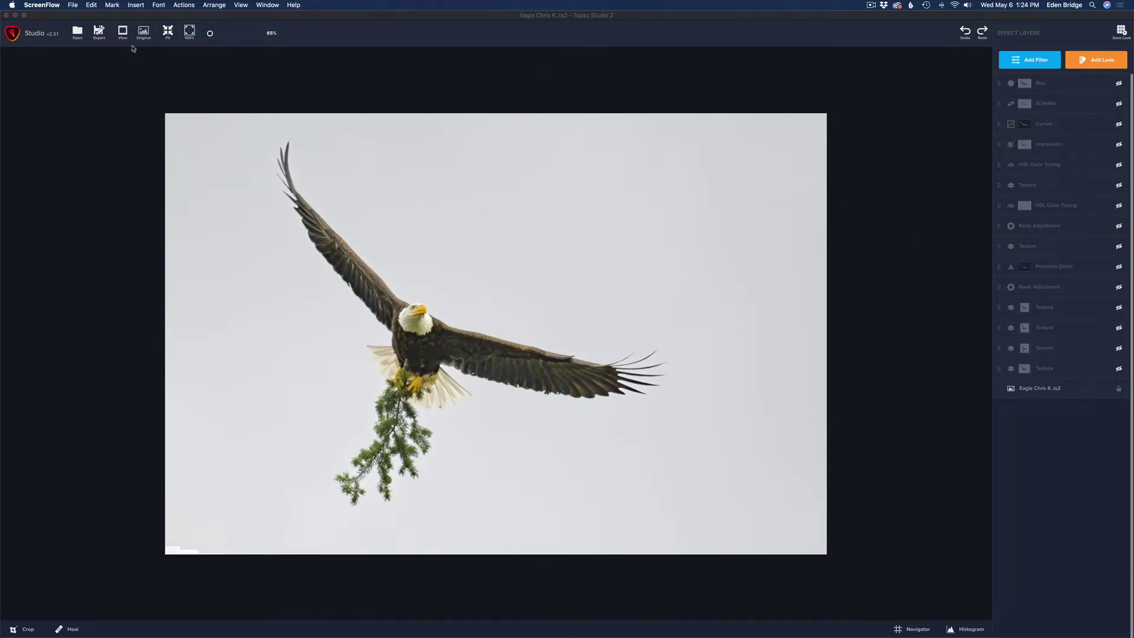
# Switch to Topaz Studio 2 and check the commands available for saving the eagle project.
pyautogui.click(327, 43)
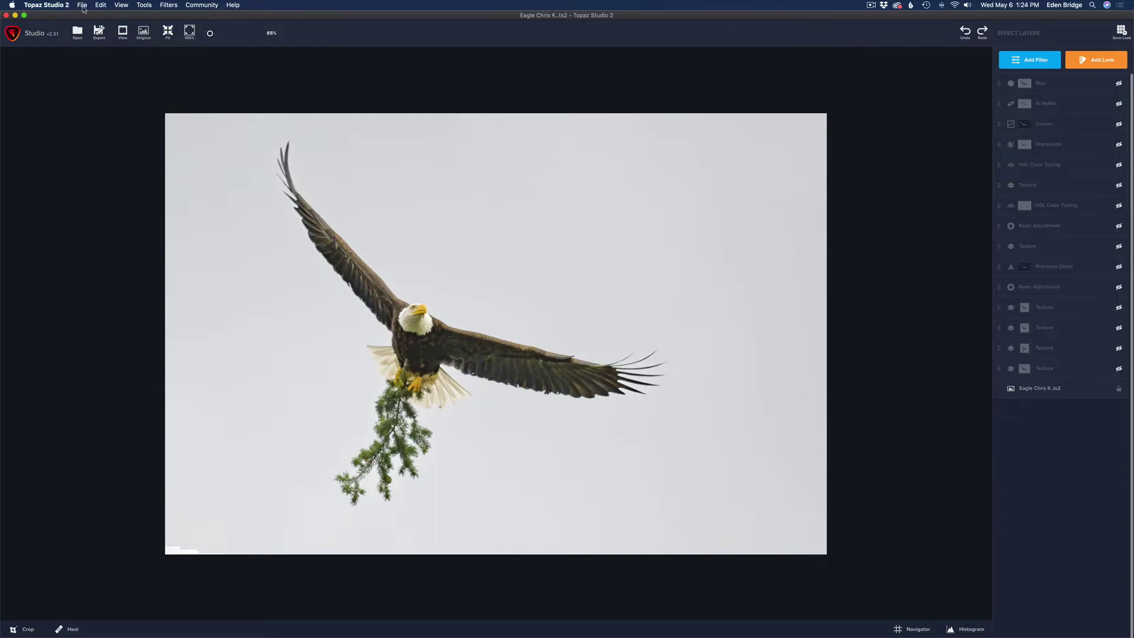
pyautogui.click(83, 6)
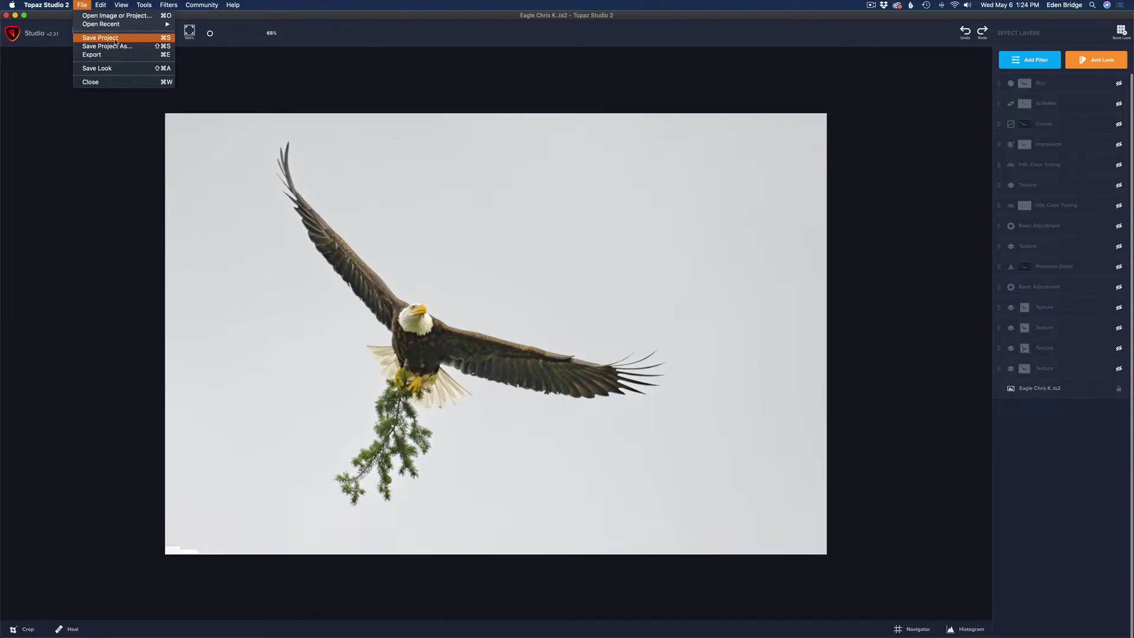
pyautogui.click(262, 76)
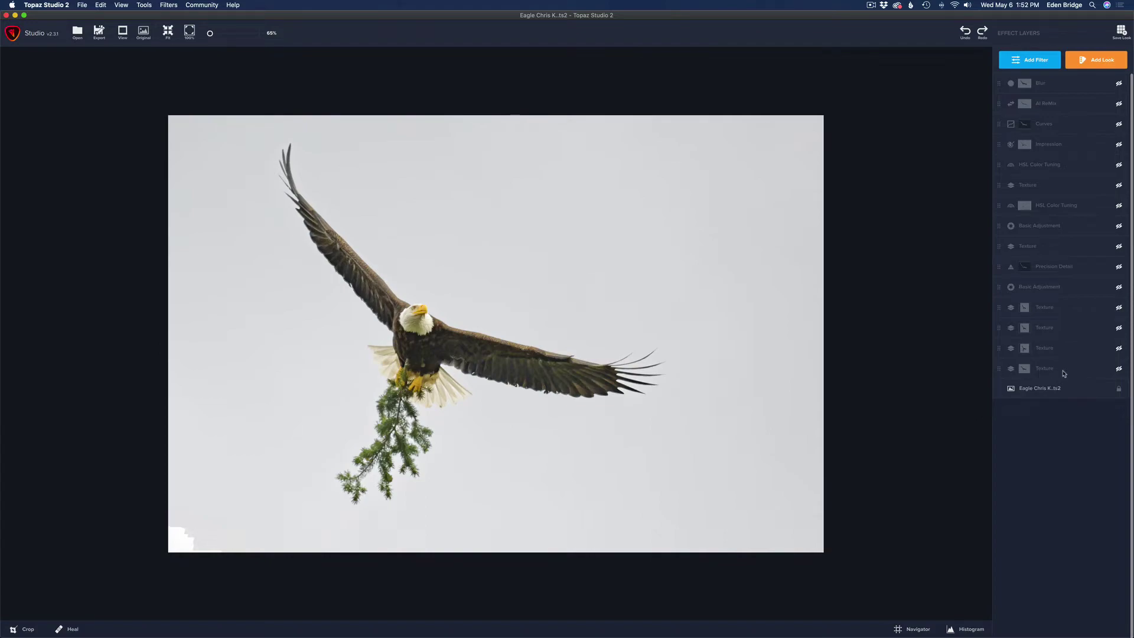
# Turn on the lowest Texture layer above the eagle image and review its texture, blending and adjustment settings.
pyautogui.click(1119, 368)
pyautogui.click(1073, 370)
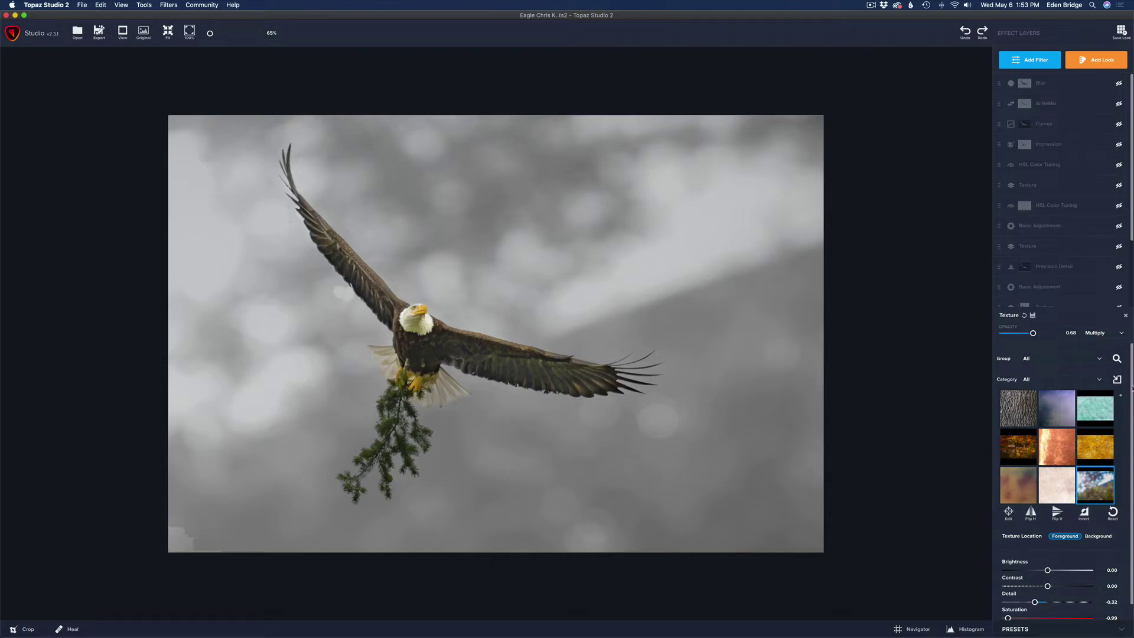
pyautogui.scroll(-2, 1127, 426)
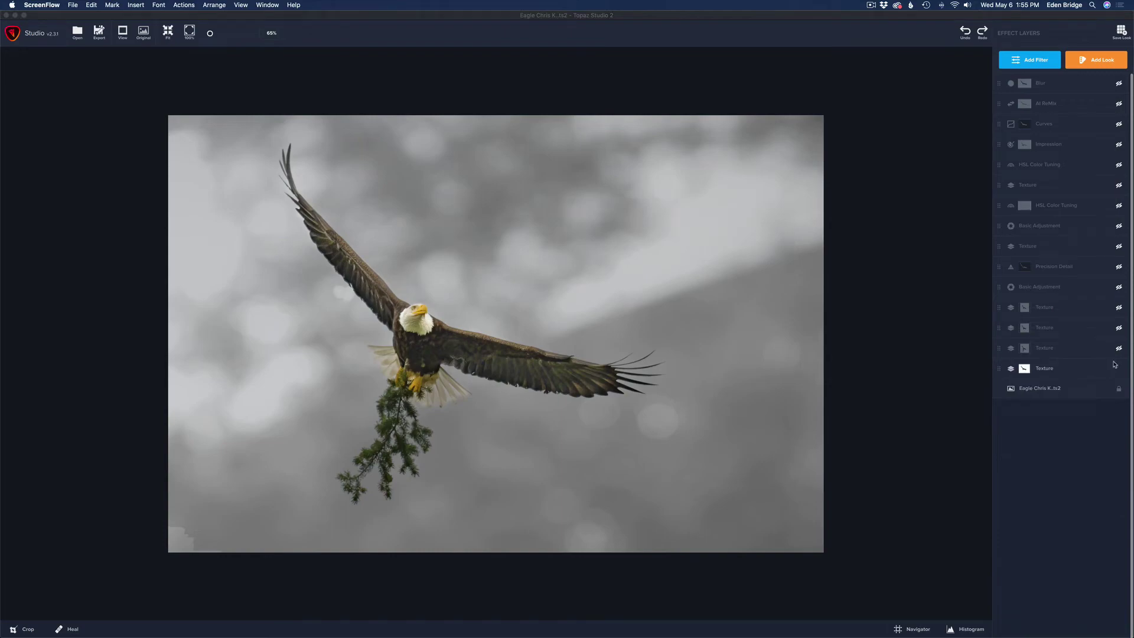
# Turn on the second Texture layer from the base image, review its settings, and close them.
pyautogui.click(1119, 349)
pyautogui.click(1084, 353)
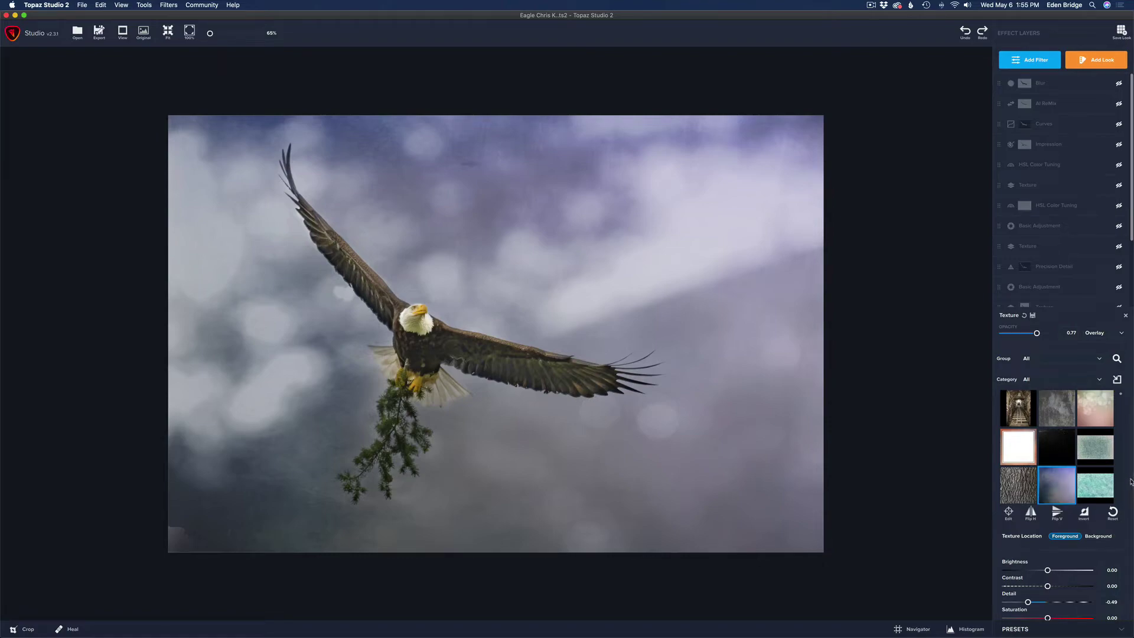
pyautogui.scroll(-3, 1122, 491)
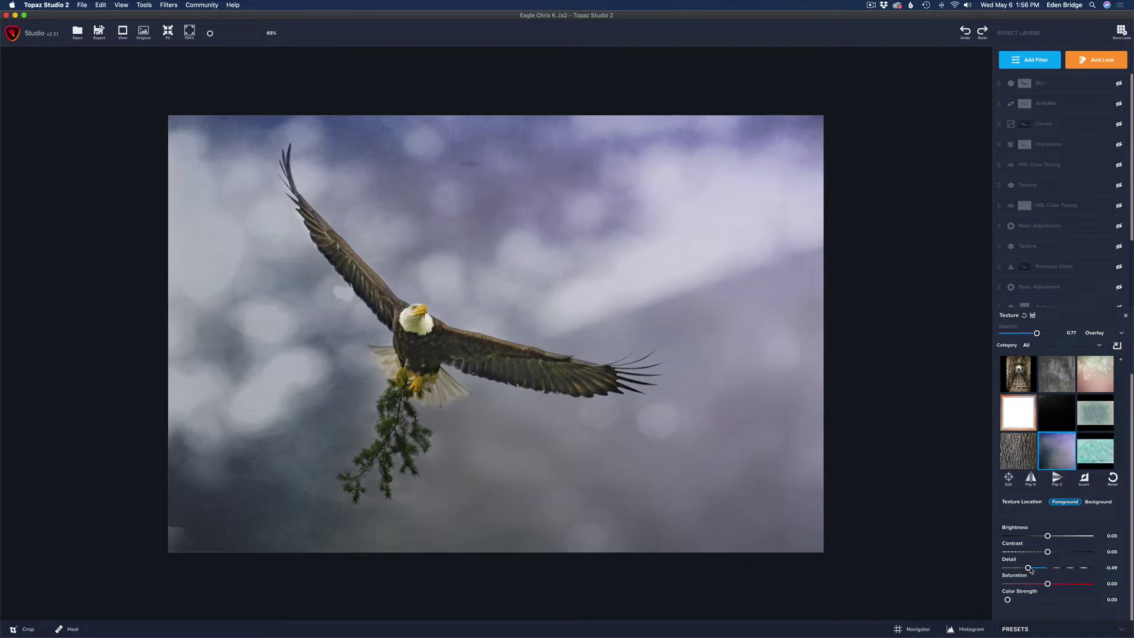
pyautogui.click(1126, 318)
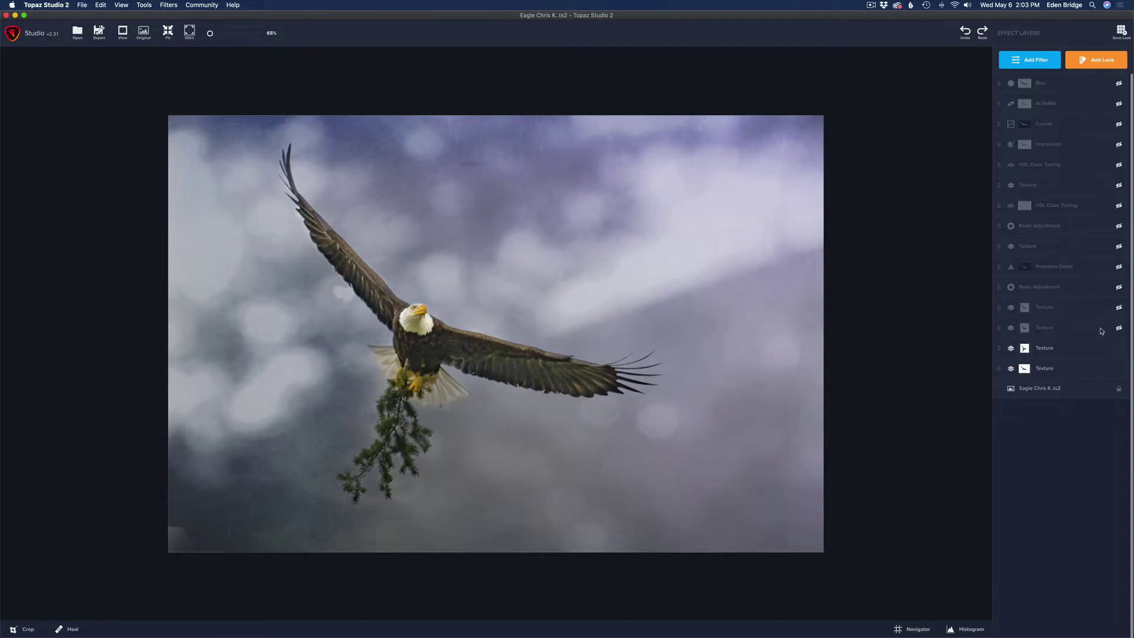
# Turn on the third Texture layer from the base image and examine its texture and adjustment settings.
pyautogui.click(1119, 328)
pyautogui.click(1091, 329)
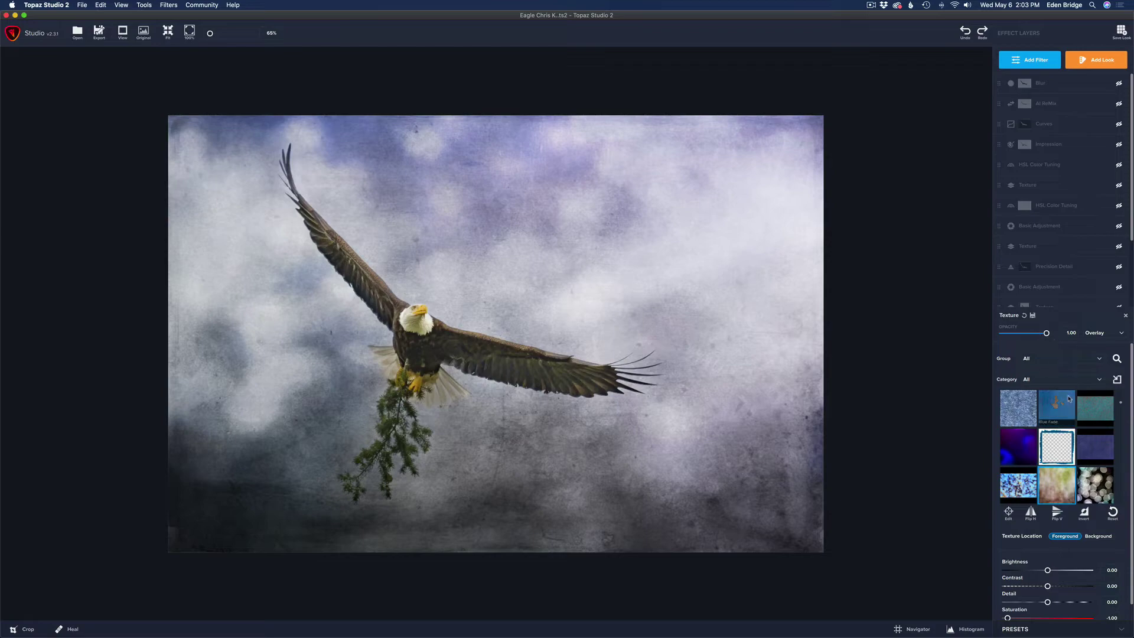
pyautogui.moveTo(1132, 453); pyautogui.dragTo(1131, 496)
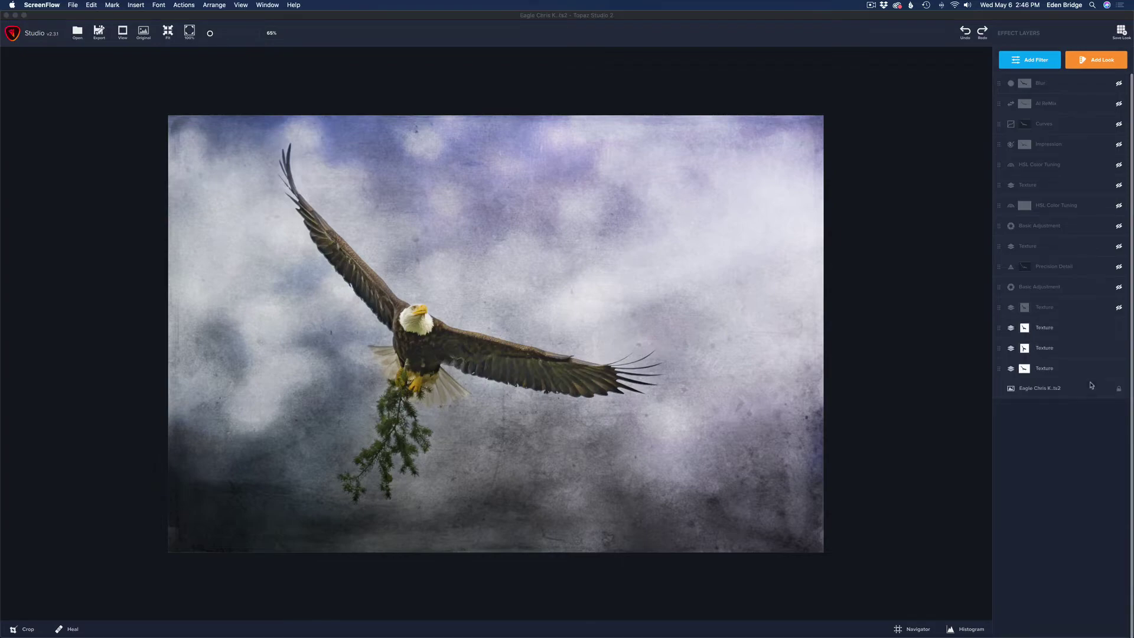
# Turn on the fourth masked Texture layer and review its texture, detail and color settings.
pyautogui.click(1119, 307)
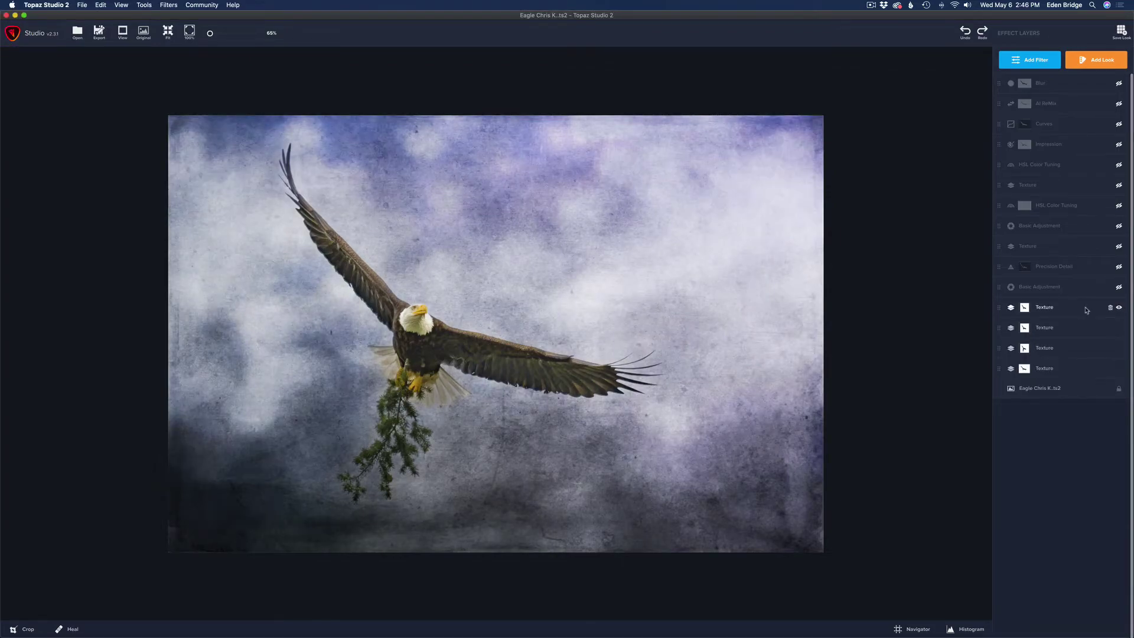
pyautogui.click(1086, 310)
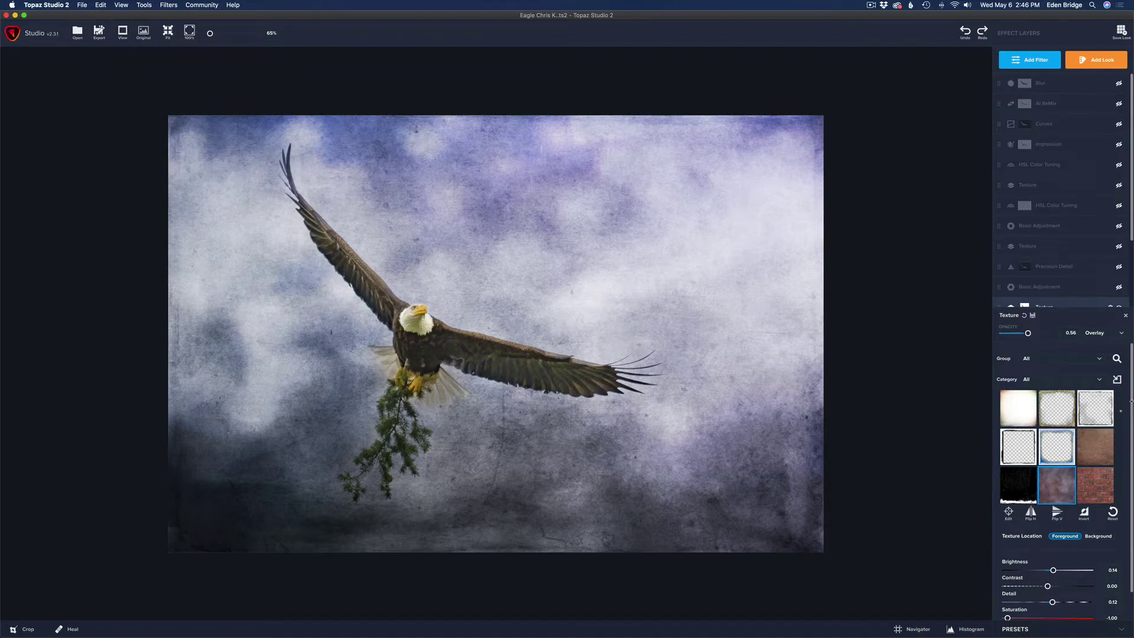
pyautogui.scroll(-2, 1131, 472)
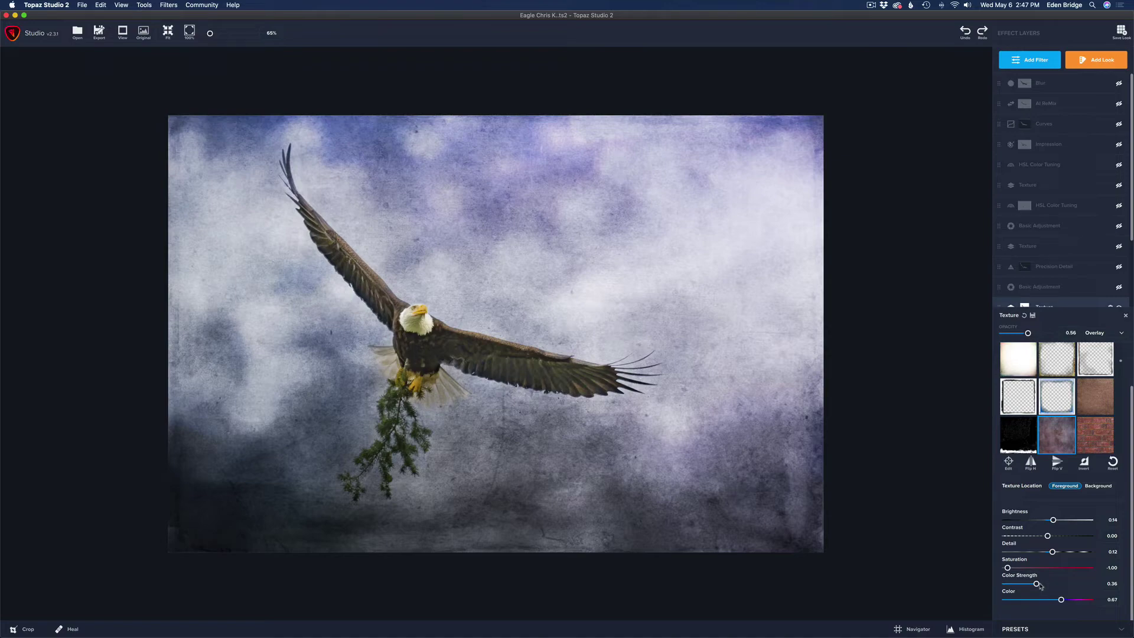
pyautogui.click(1125, 315)
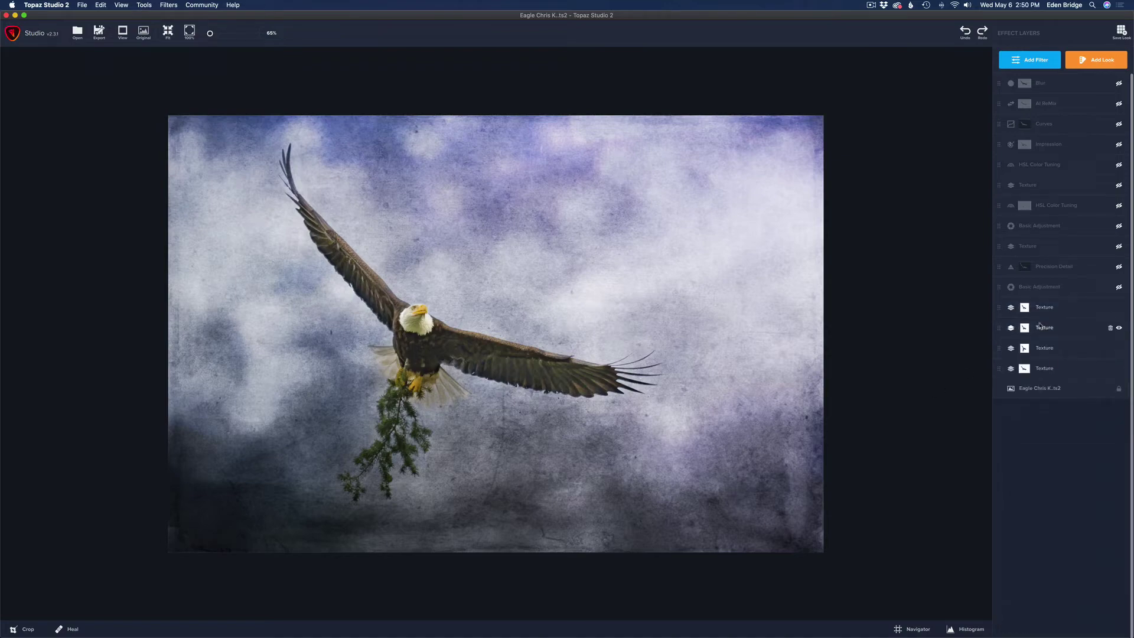
# Turn on the lower Basic Adjustment layer and the Precision Detail layer, reviewing each layer's settings.
pyautogui.click(1120, 289)
pyautogui.click(1087, 289)
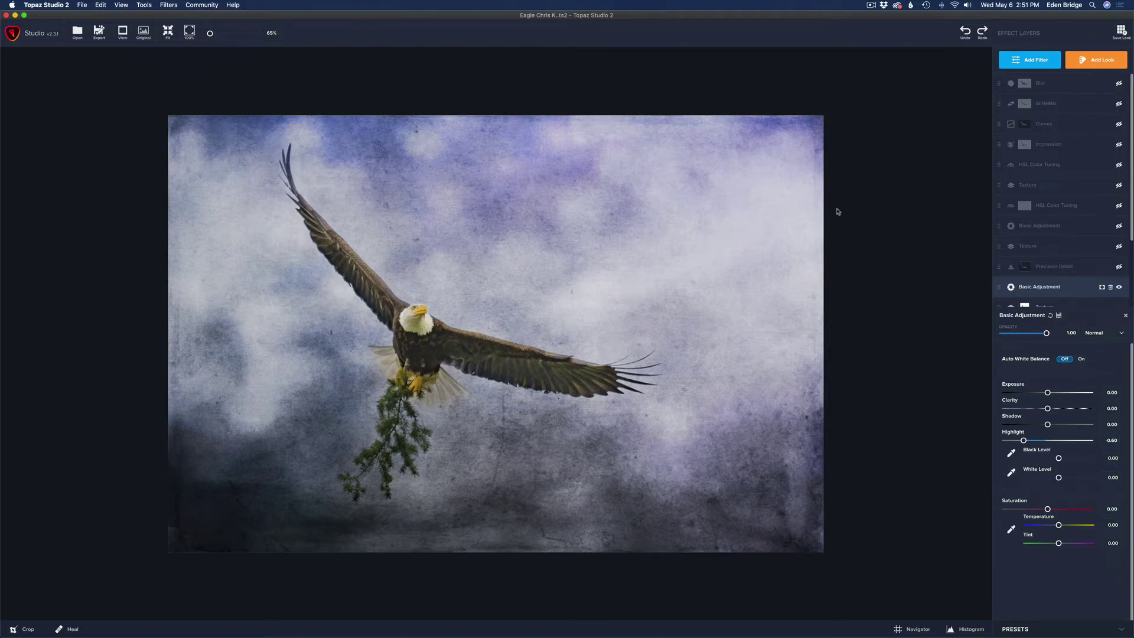
pyautogui.click(1125, 317)
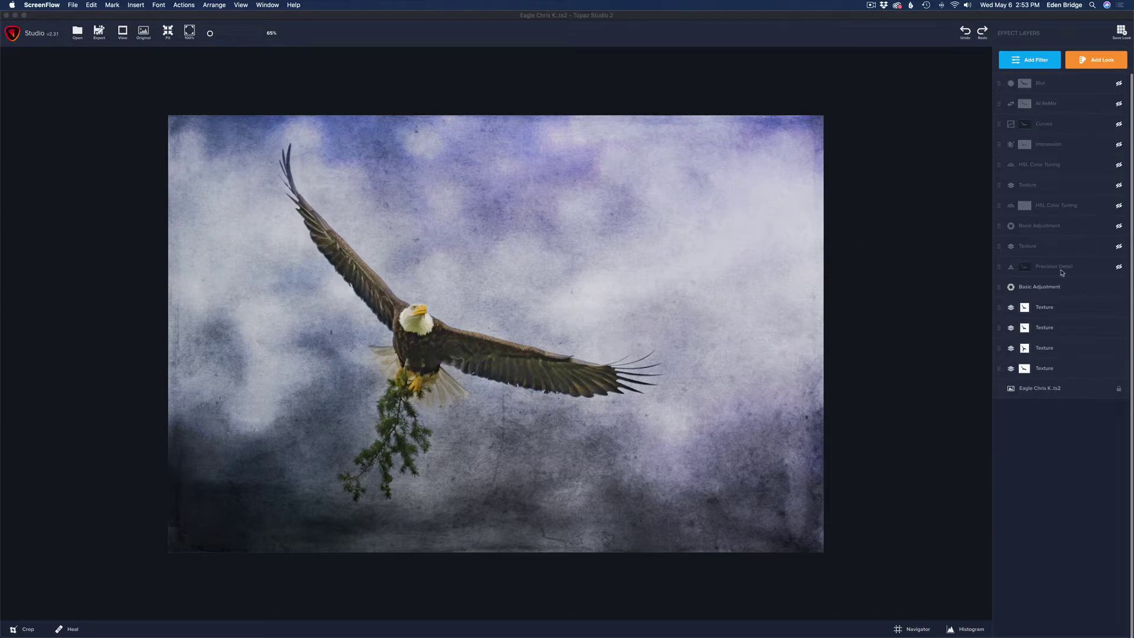
pyautogui.click(1119, 267)
pyautogui.click(1081, 270)
# Turn on the Texture layer directly above Precision Detail and review its texture and adjustment settings.
pyautogui.click(1119, 248)
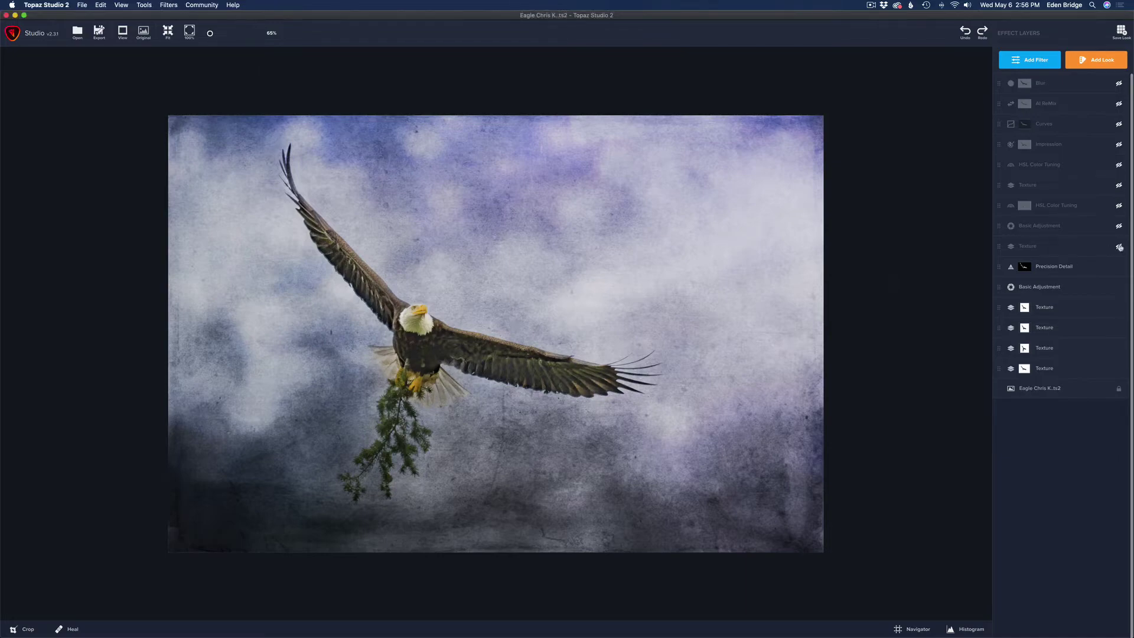
pyautogui.click(1074, 248)
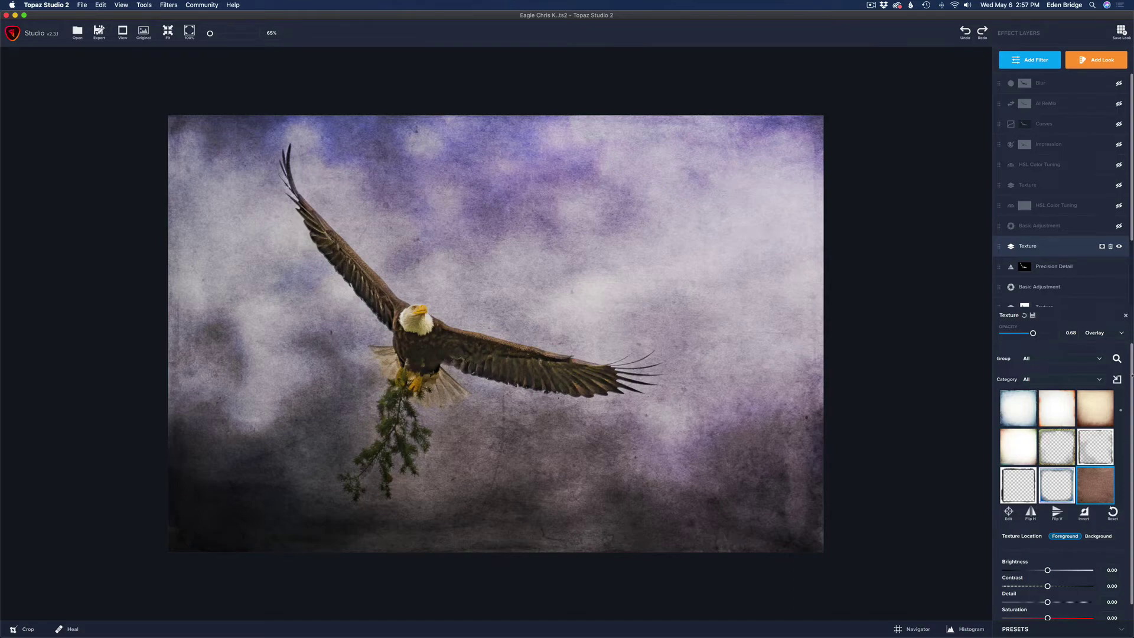
pyautogui.moveTo(1131, 377); pyautogui.dragTo(1133, 411)
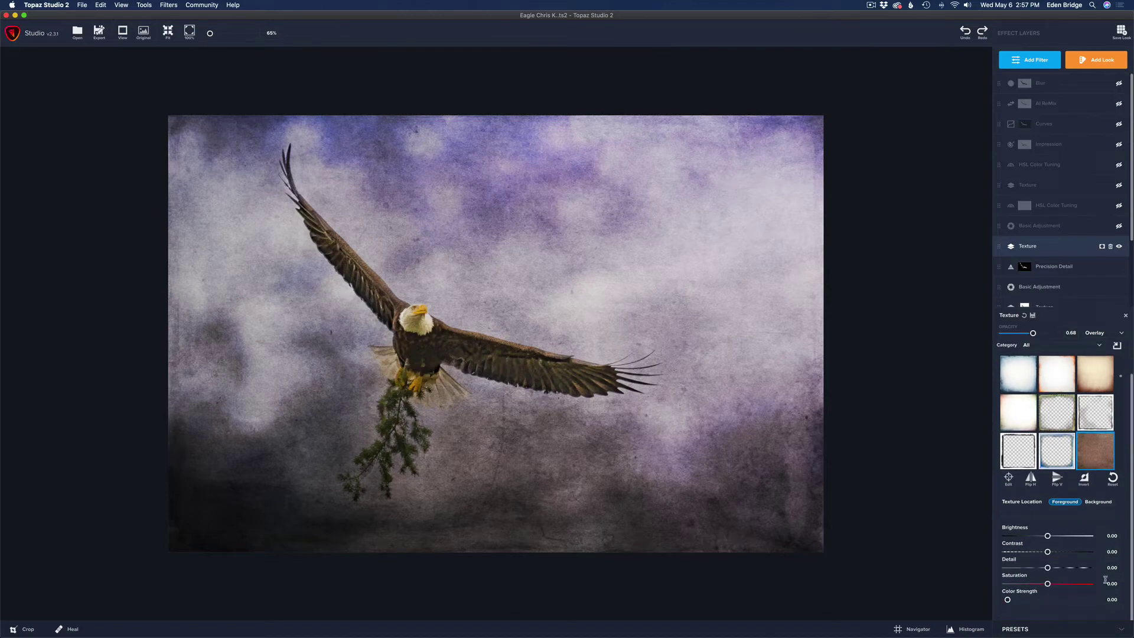
pyautogui.click(1127, 316)
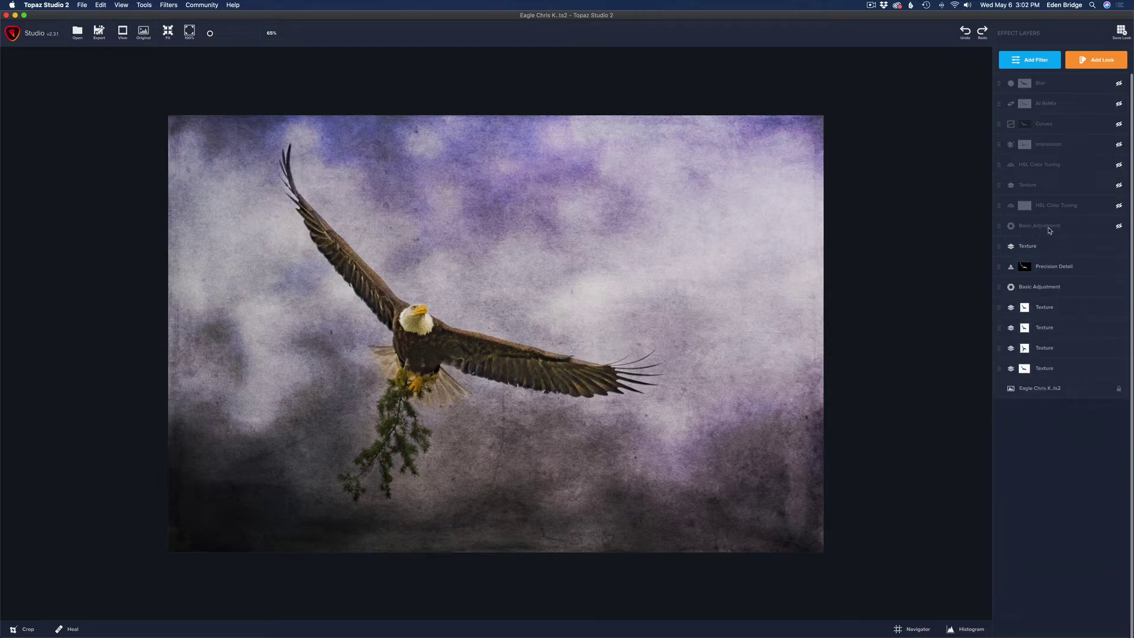
# Turn on the upper Basic Adjustment and the masked HSL Color Tuning layers, reviewing the yellow and green color settings.
pyautogui.click(1120, 227)
pyautogui.click(1090, 227)
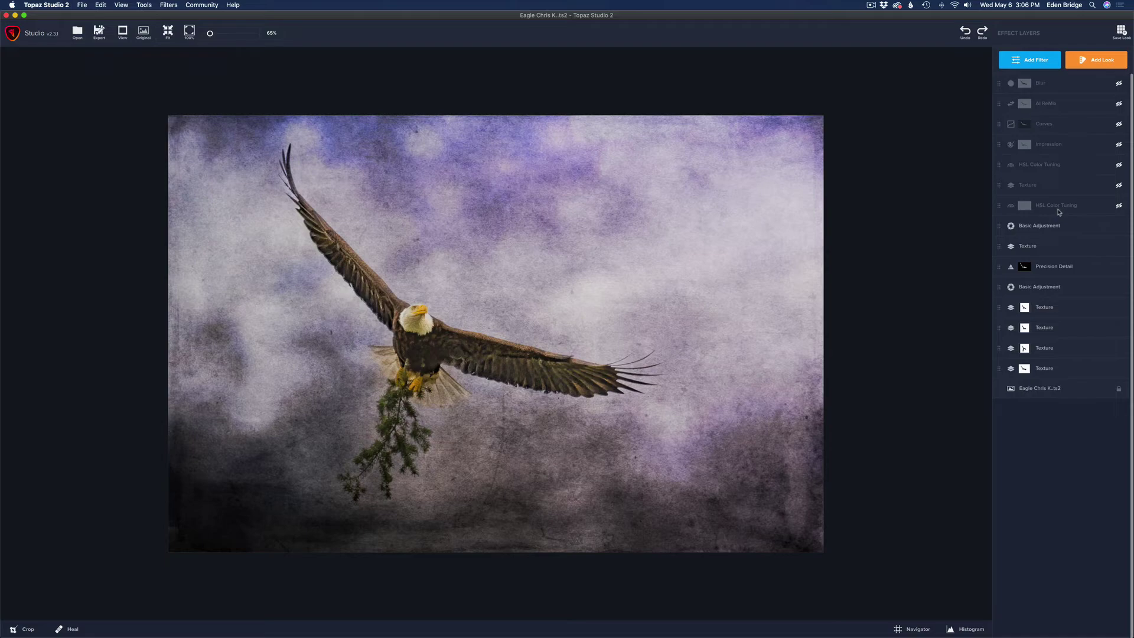
pyautogui.click(1119, 207)
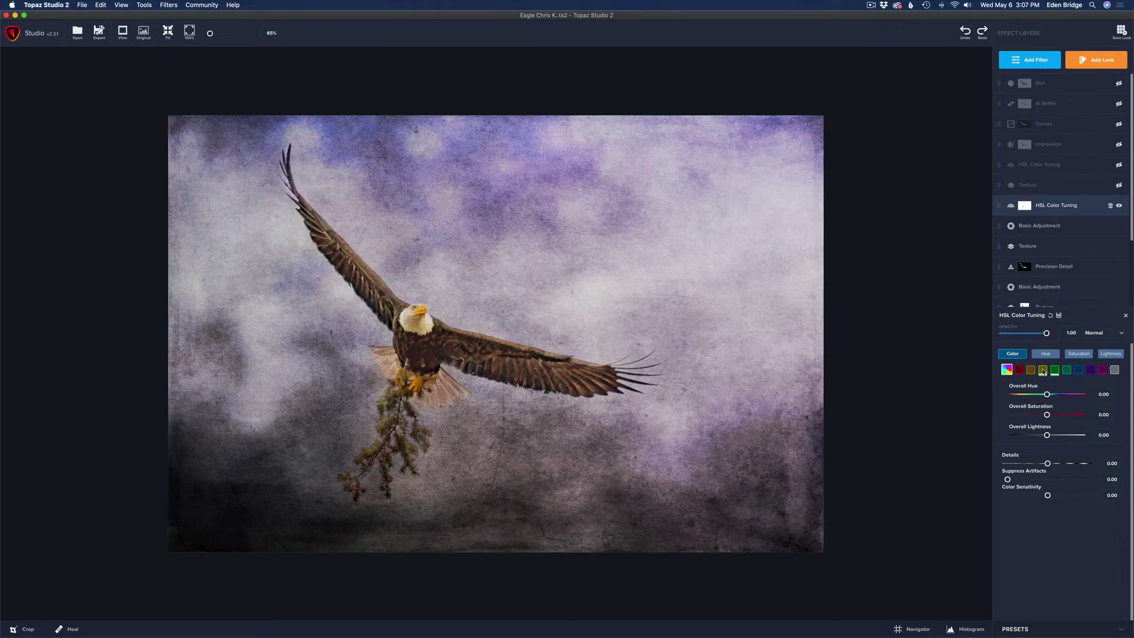
pyautogui.click(1042, 371)
pyautogui.moveTo(1047, 414); pyautogui.dragTo(1033, 417)
pyautogui.click(1054, 369)
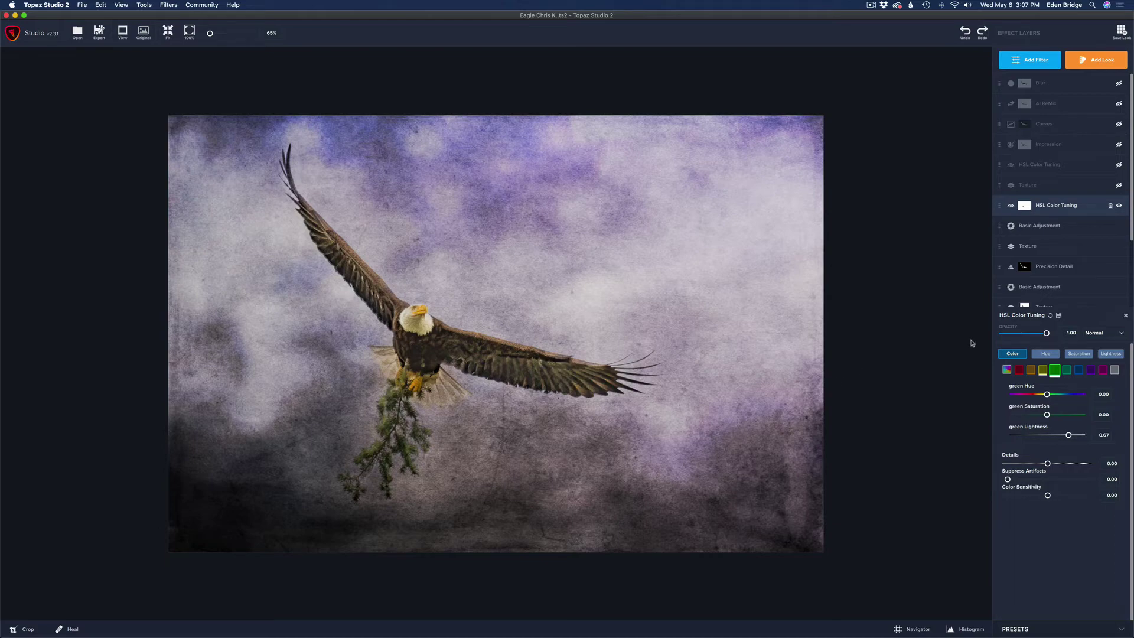
pyautogui.click(1126, 316)
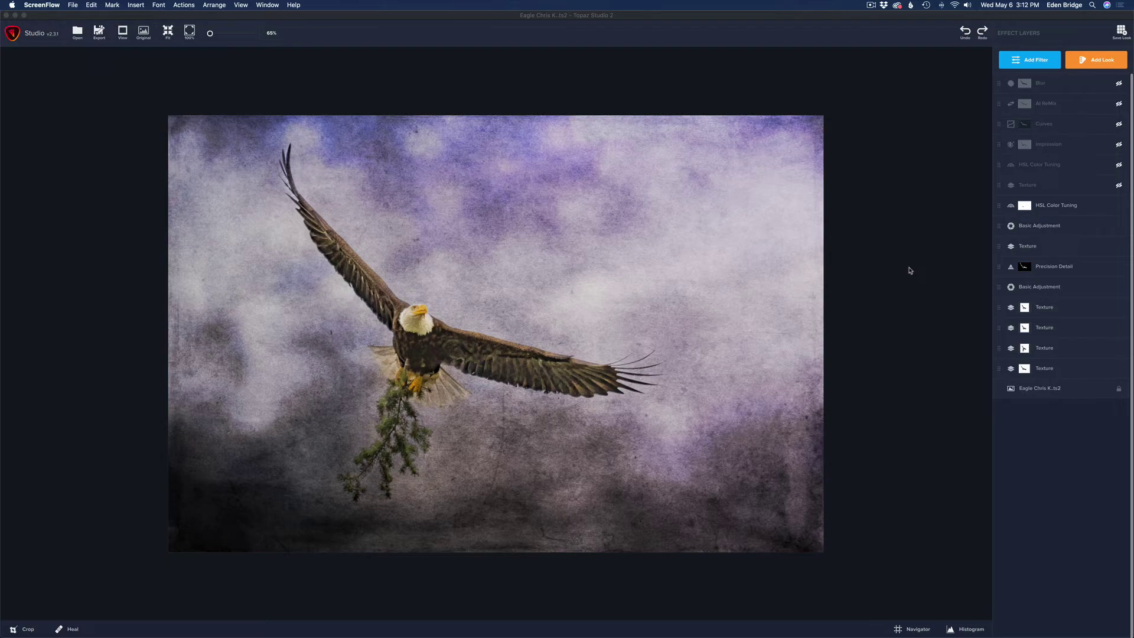
# Turn on the Texture layer above the masked HSL Color Tuning layer and review its blending, detail and color settings.
pyautogui.click(1119, 185)
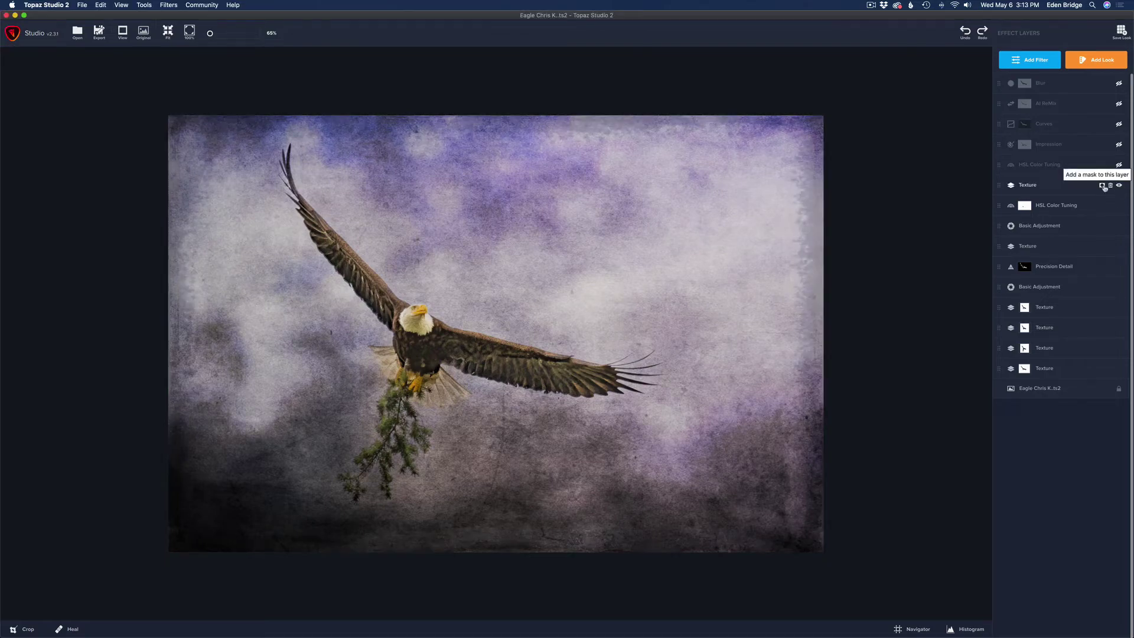
pyautogui.click(1073, 188)
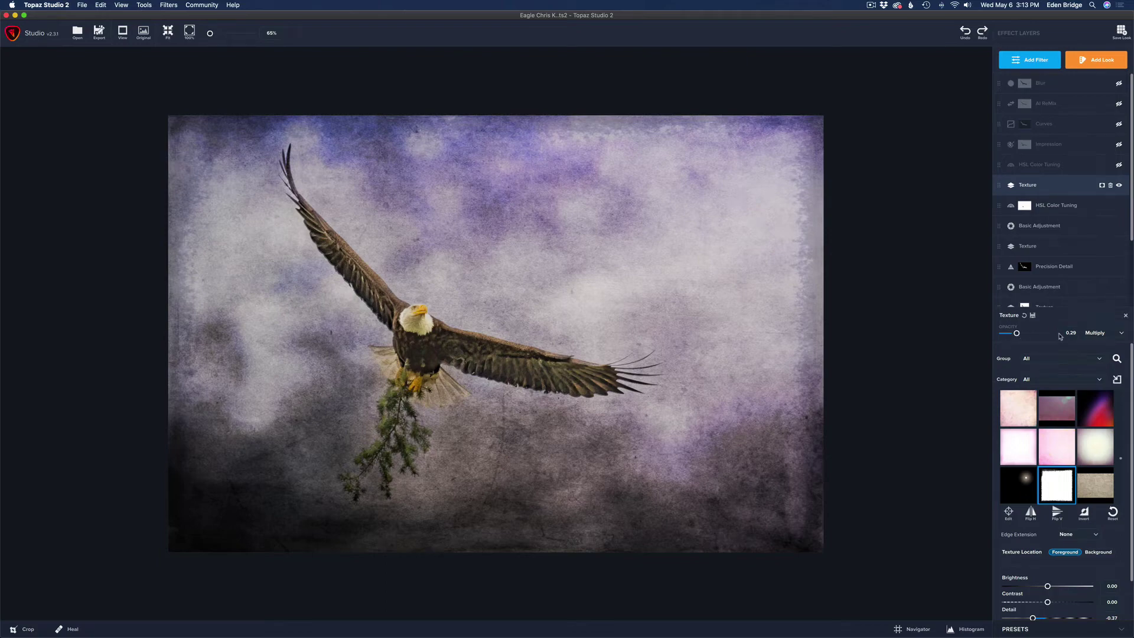
pyautogui.scroll(-2, 1131, 413)
pyautogui.scroll(-2, 1057, 443)
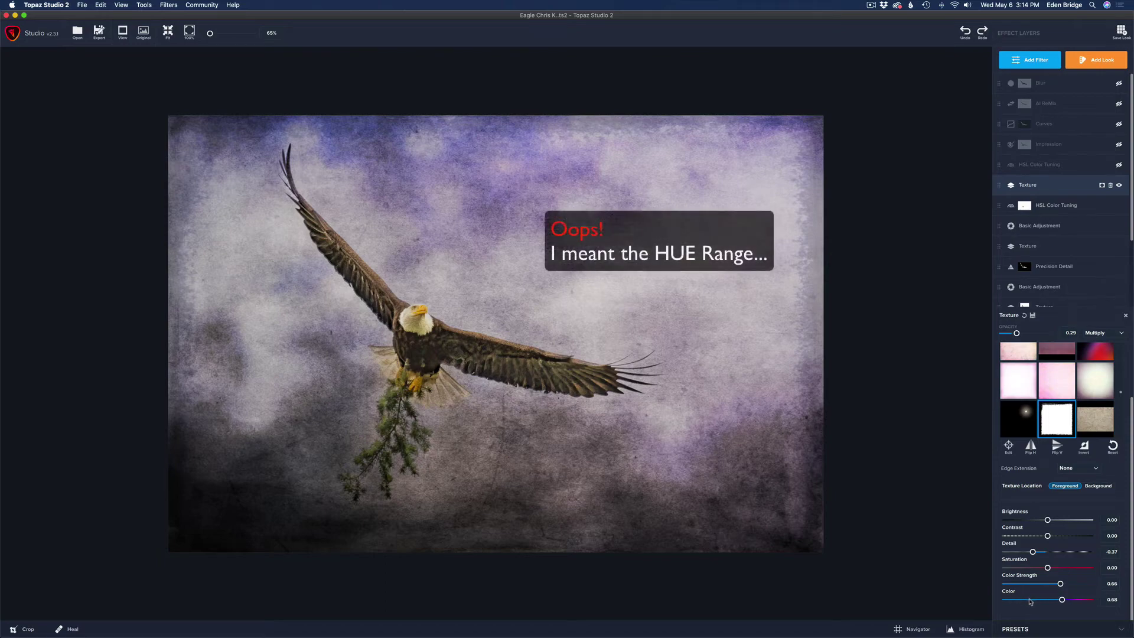
pyautogui.click(1126, 318)
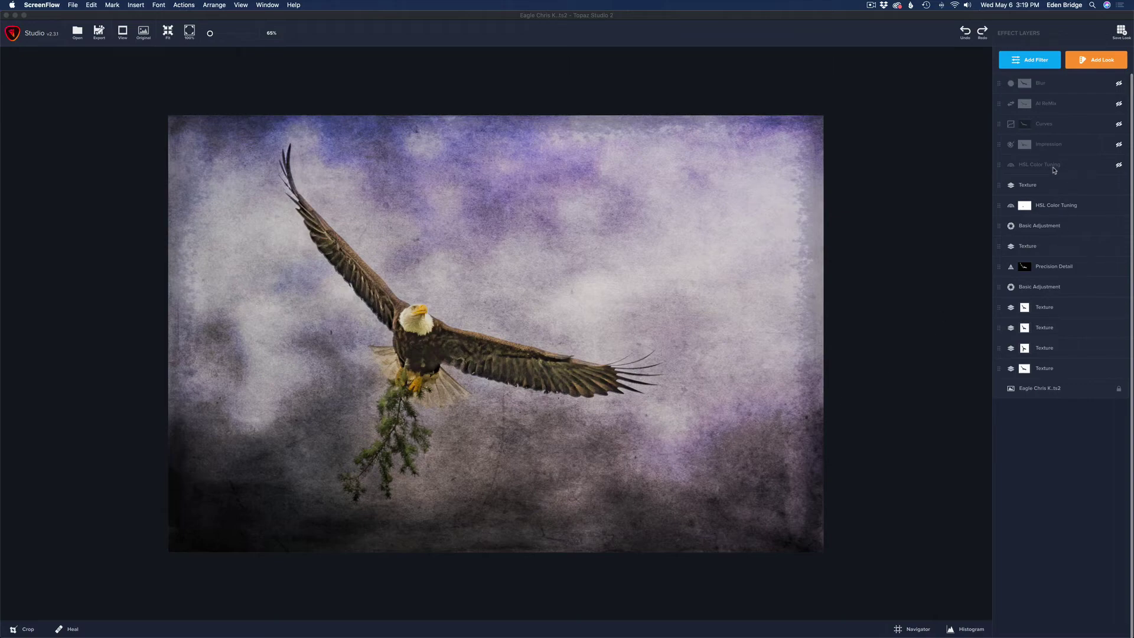
# Turn on the upper HSL Color Tuning layer and review its blue, purple and magenta settings.
pyautogui.click(1119, 167)
pyautogui.click(1120, 167)
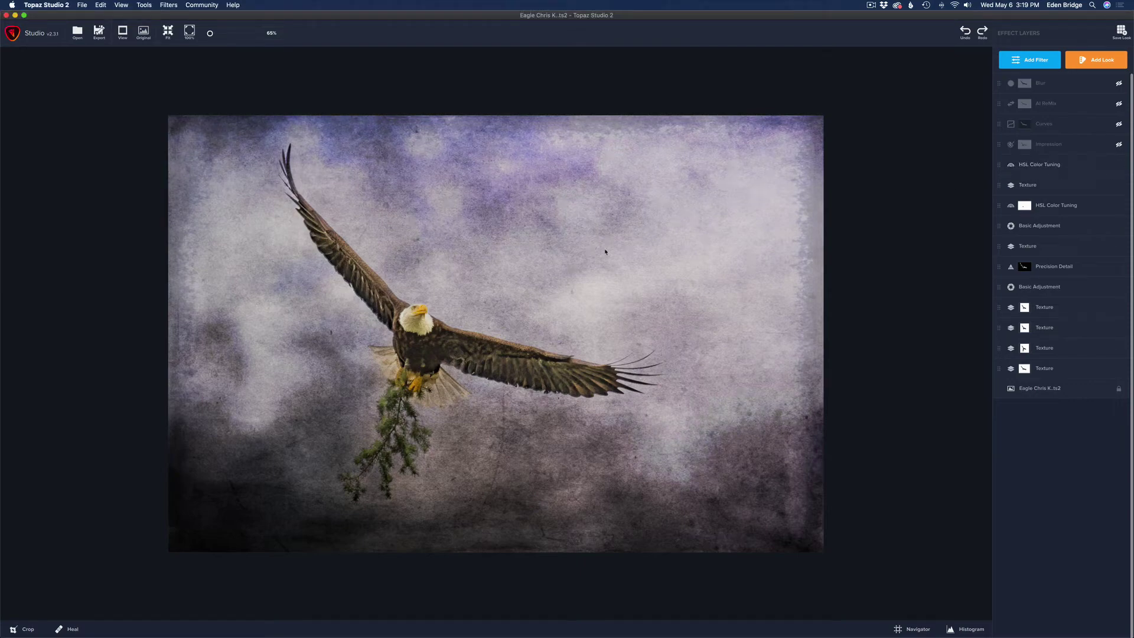
pyautogui.click(1059, 167)
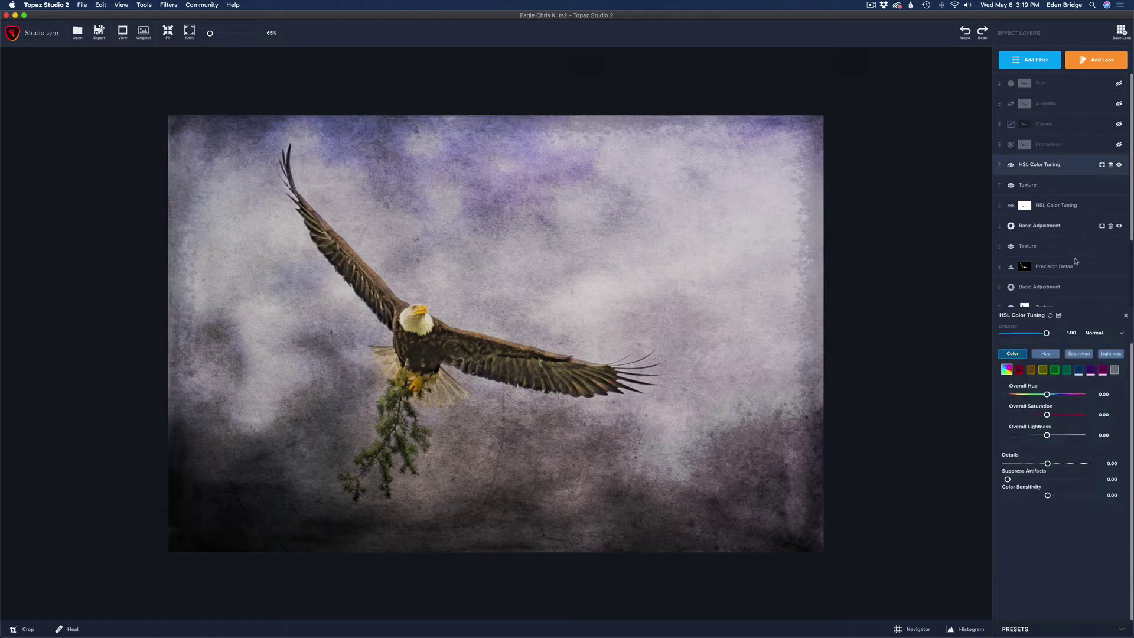
pyautogui.click(1080, 372)
pyautogui.click(1080, 372)
pyautogui.moveTo(1046, 415); pyautogui.dragTo(1031, 415)
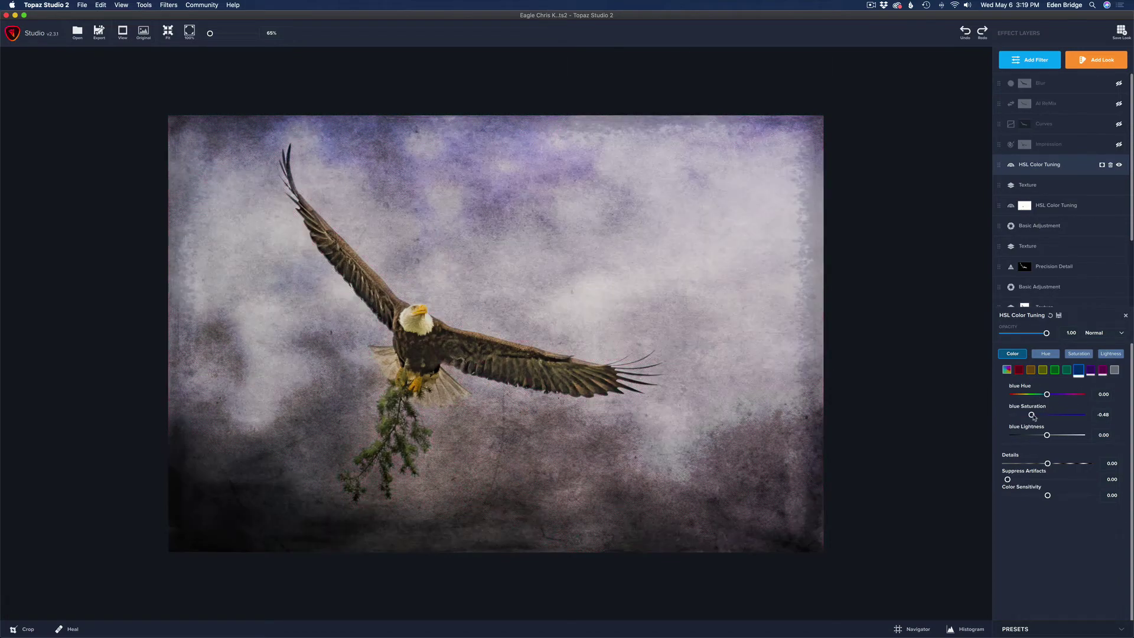
pyautogui.click(1091, 371)
pyautogui.click(1103, 370)
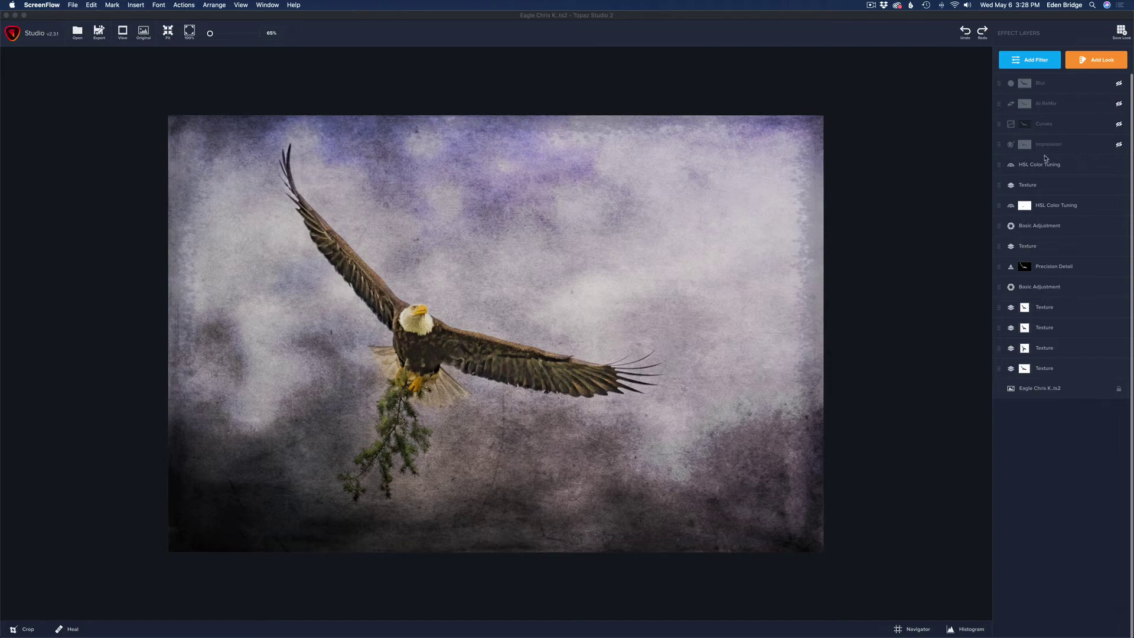
# Turn on the masked Impression layer and open its stroke settings.
pyautogui.click(1119, 145)
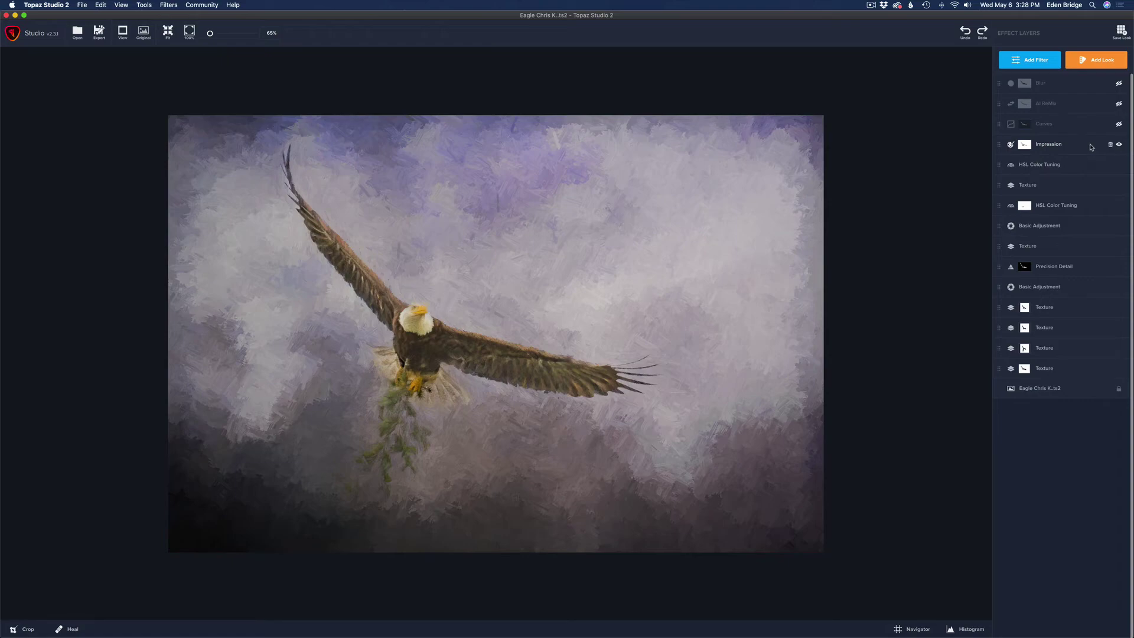
pyautogui.click(1092, 147)
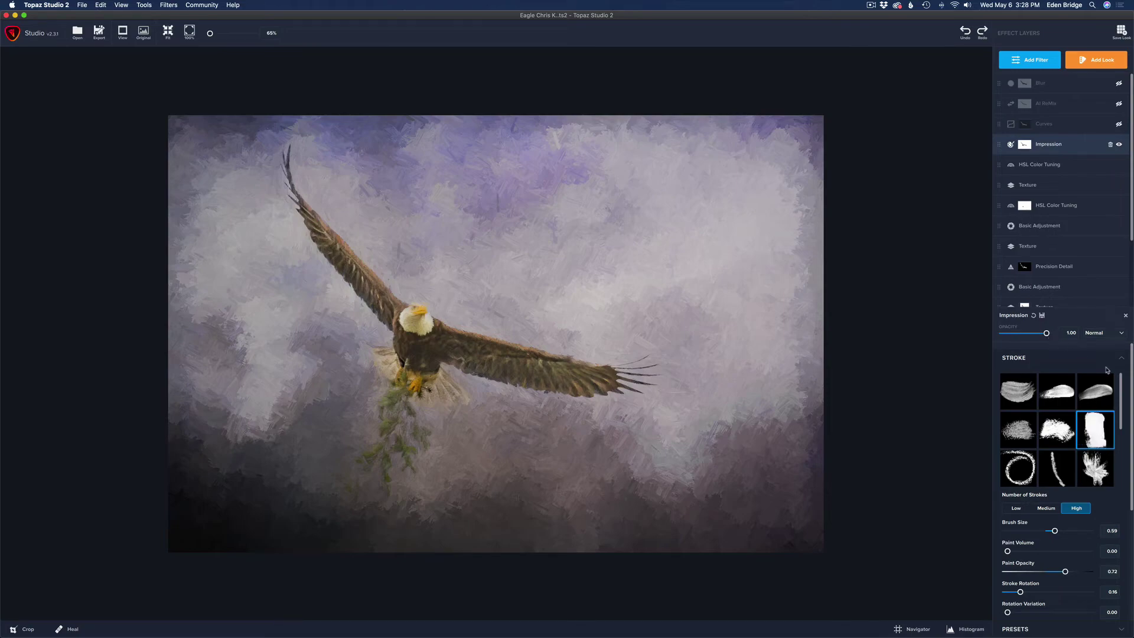
# Review the Impression layer's stroke settings through Painting Progress, along with its color and lighting settings.
pyautogui.moveTo(1120, 373); pyautogui.dragTo(1102, 402)
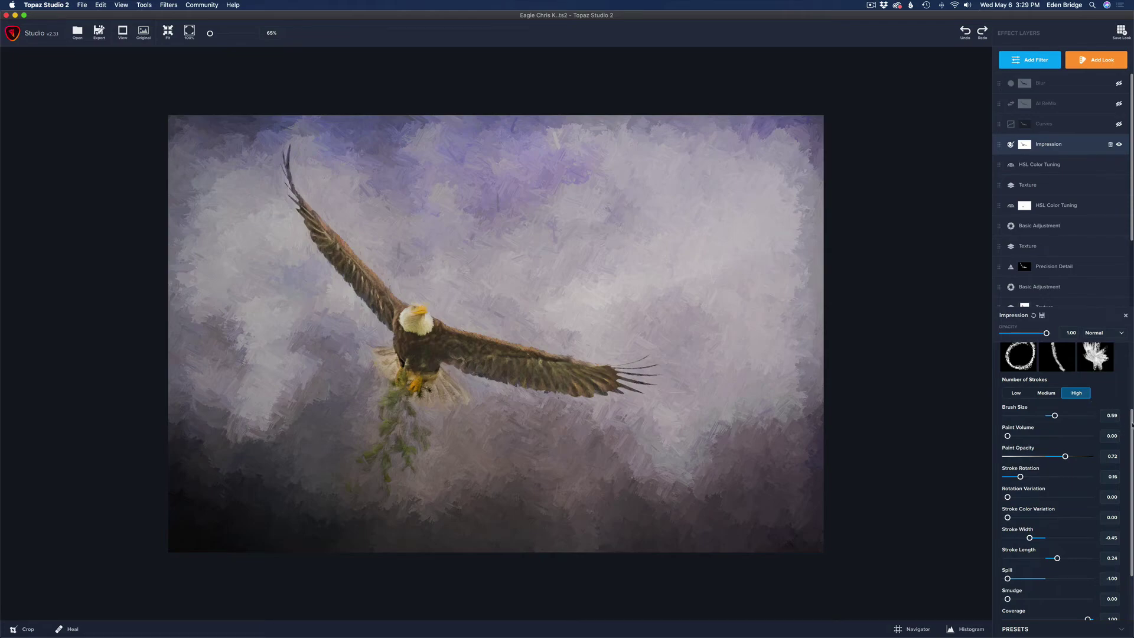
pyautogui.scroll(-2, 1132, 425)
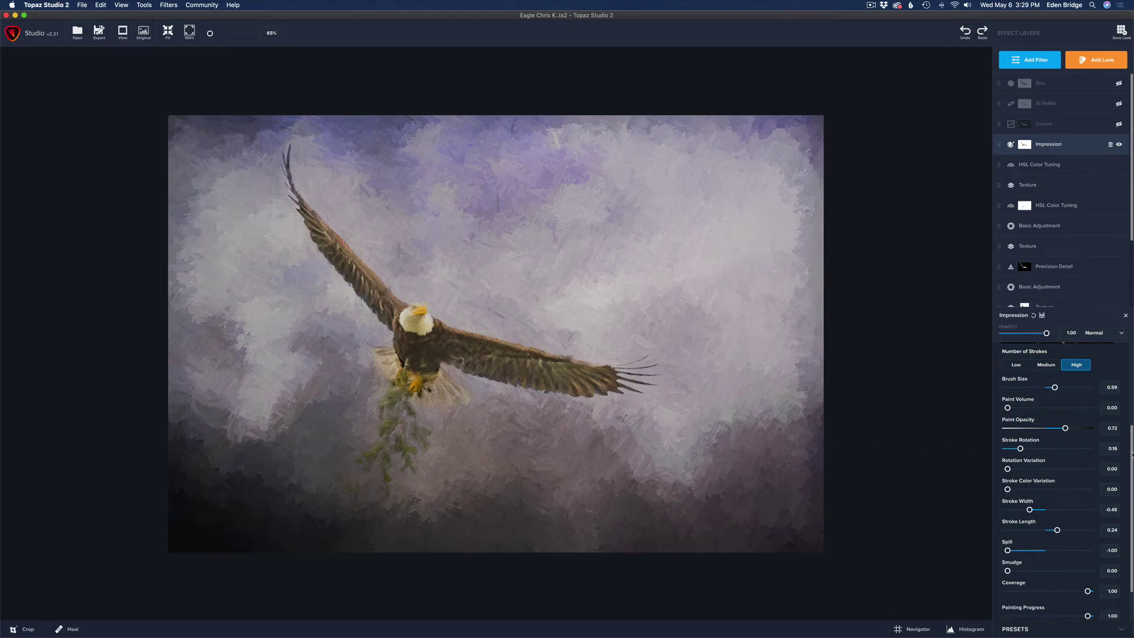
pyautogui.moveTo(1132, 454); pyautogui.dragTo(1132, 501)
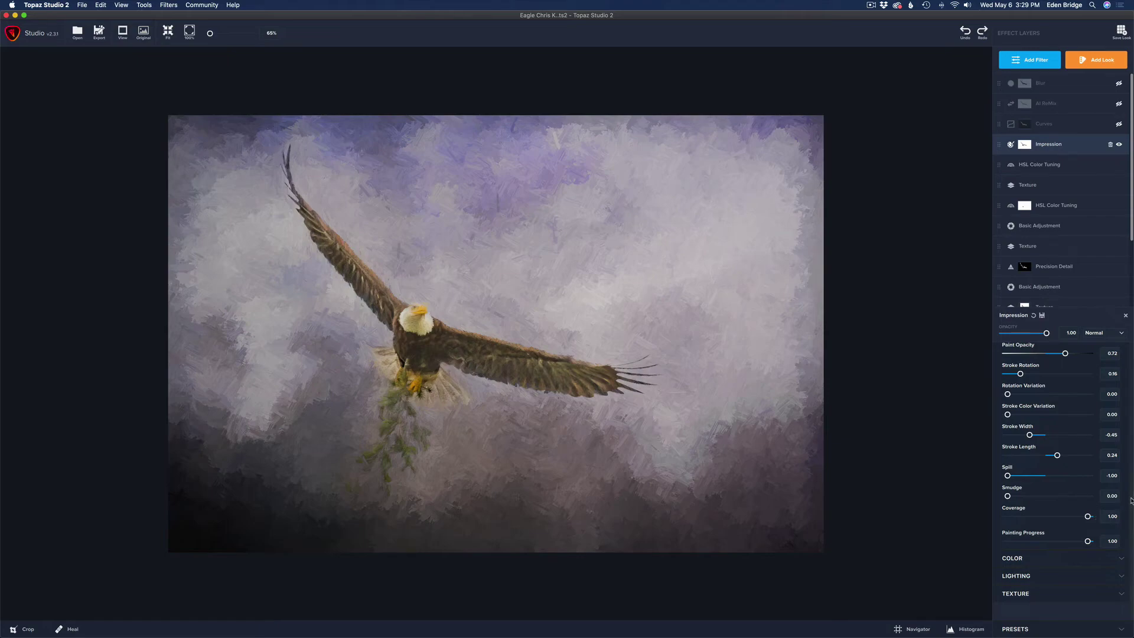
pyautogui.click(1072, 559)
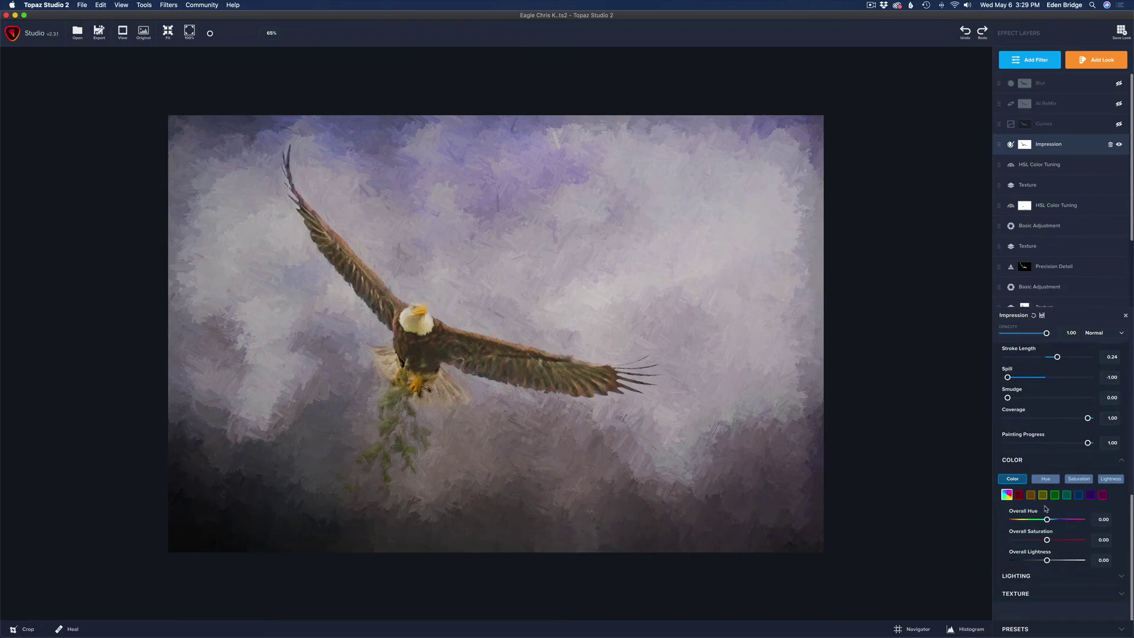
pyautogui.click(1085, 461)
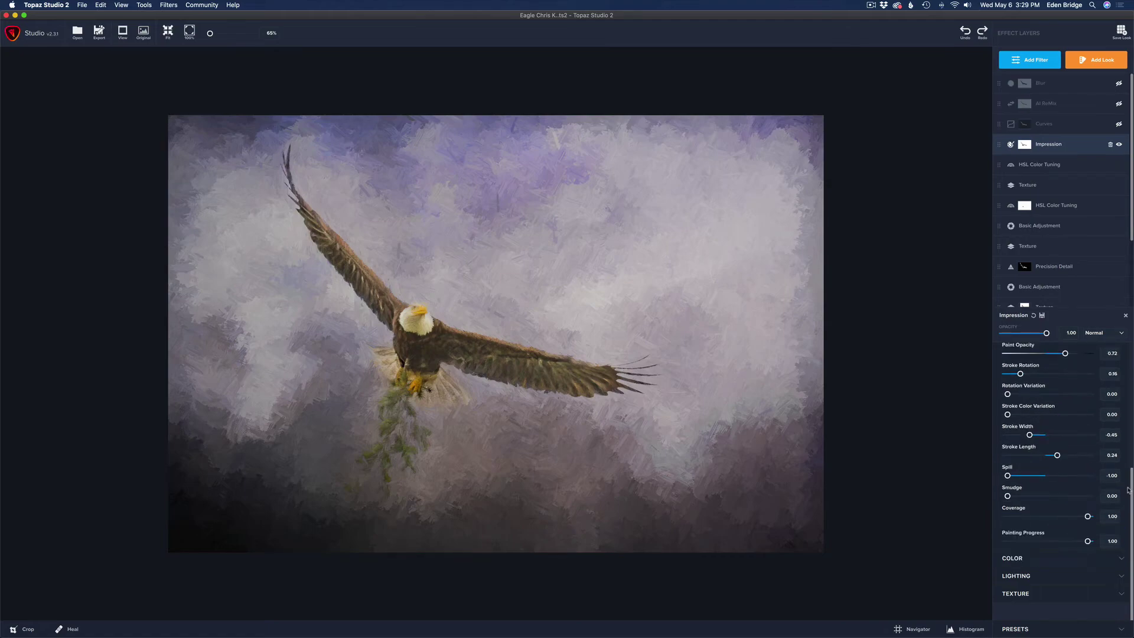
pyautogui.click(1088, 575)
pyautogui.scroll(-5, 1130, 507)
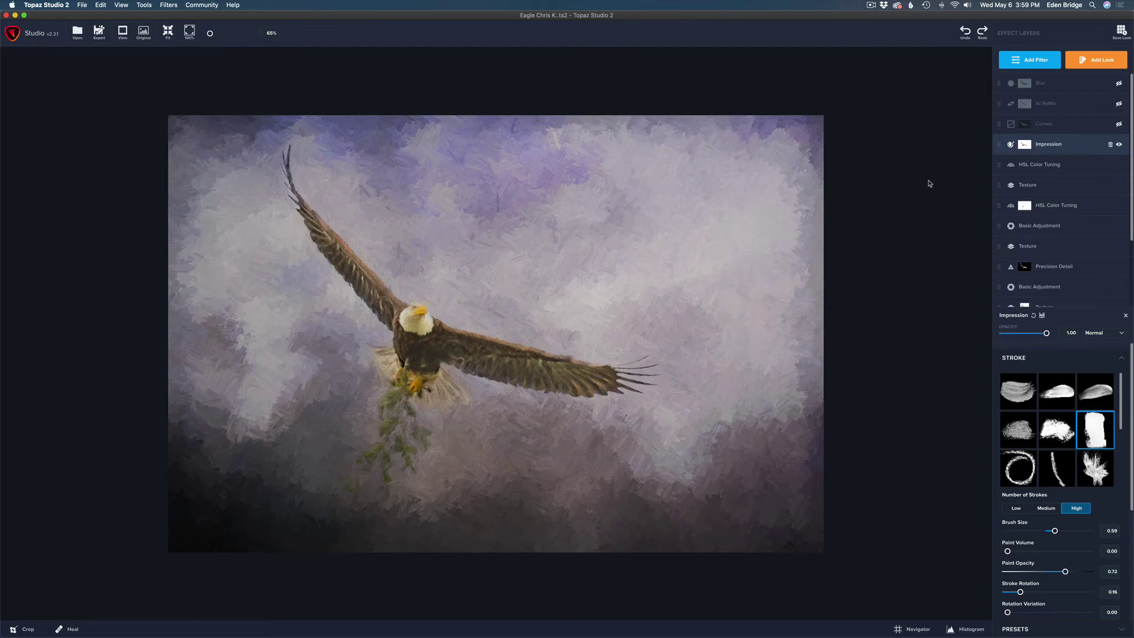
# Turn on the masked Curves layer above Impression and open its curve for review.
pyautogui.click(1120, 126)
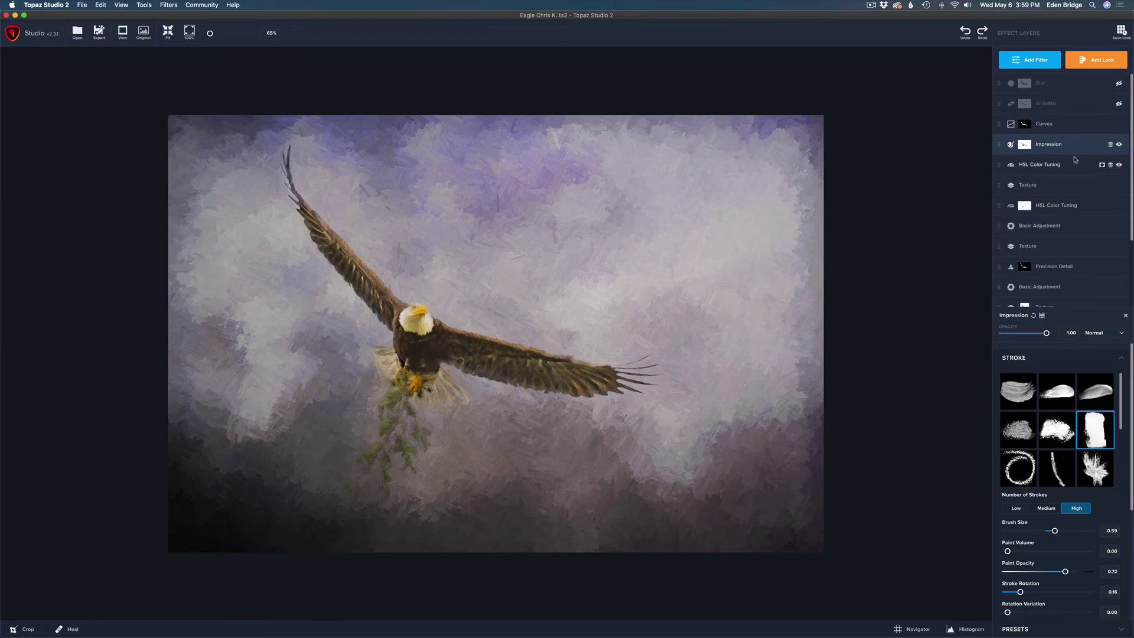
pyautogui.click(1077, 125)
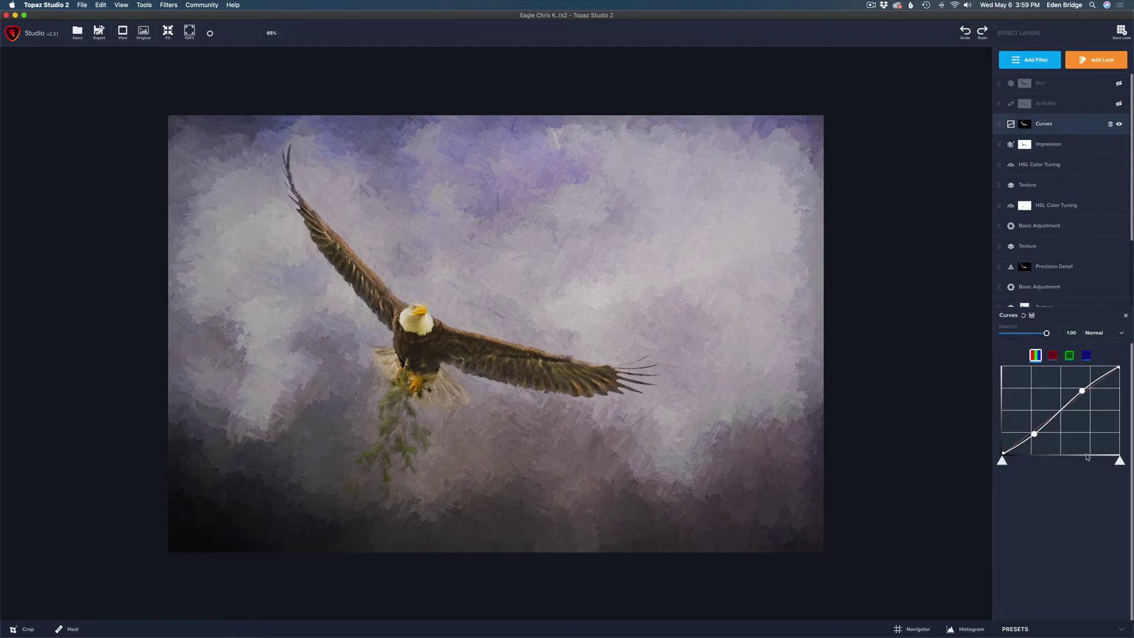
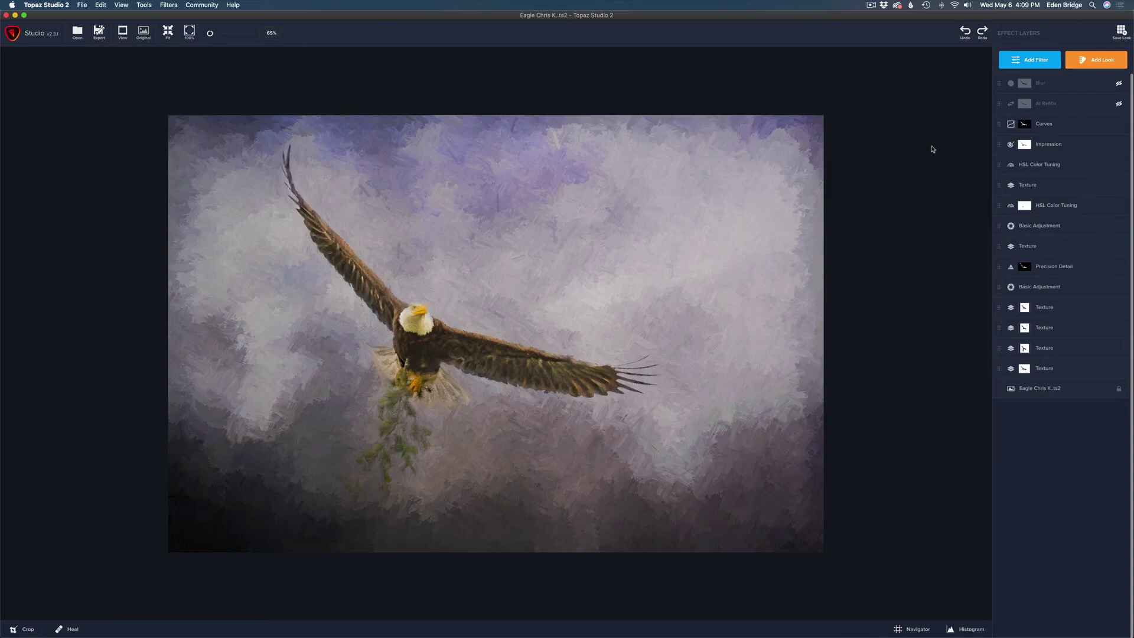
# Turn on the AI ReMix layer, preview it at opacity 1.00, return the opacity to about 0.26 and close its settings.
pyautogui.click(1119, 104)
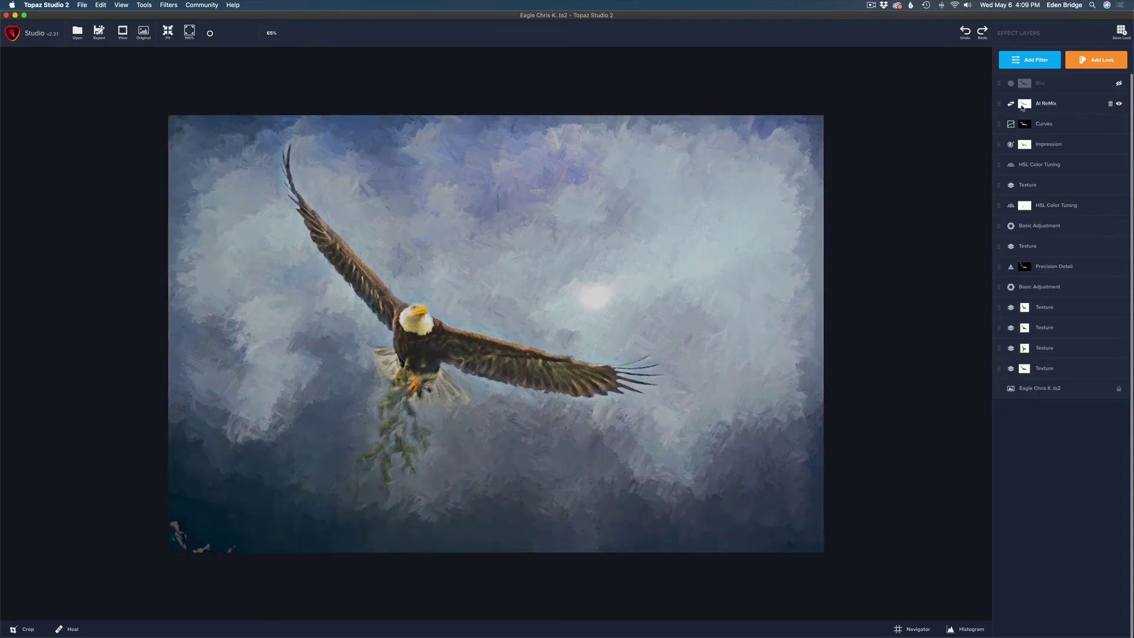
pyautogui.click(1065, 105)
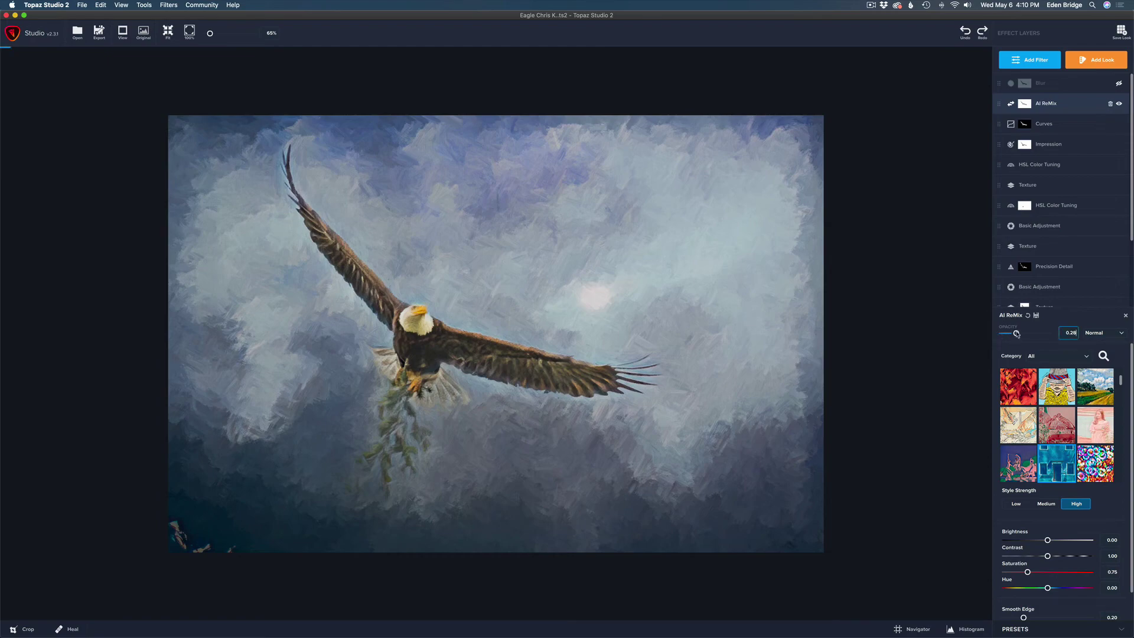
pyautogui.moveTo(1016, 334); pyautogui.dragTo(1060, 333)
pyautogui.click(1062, 332)
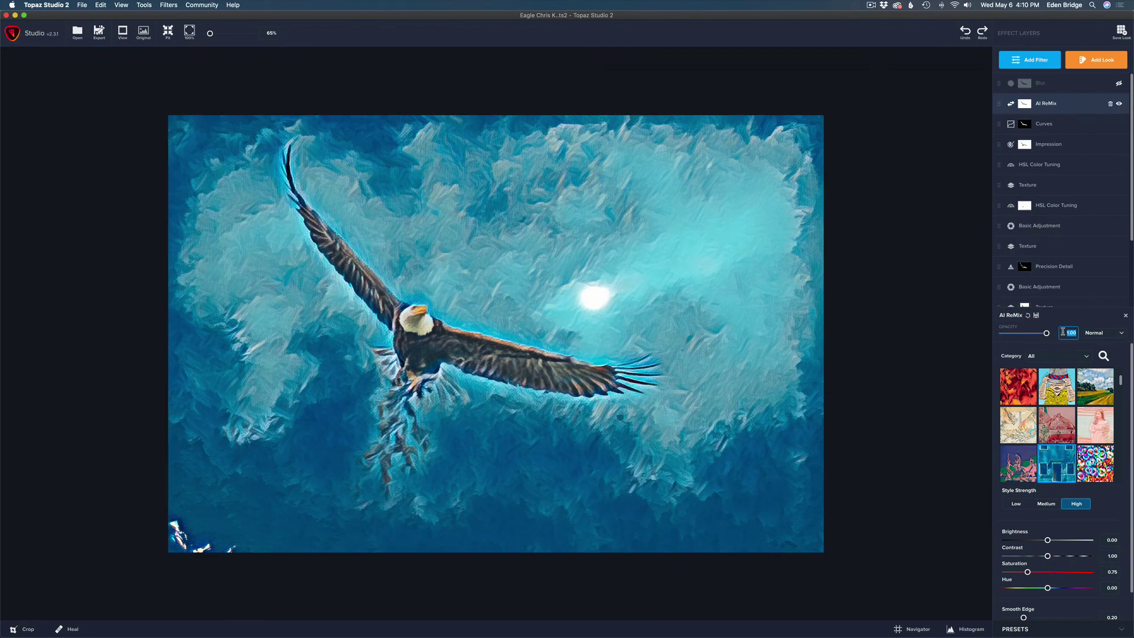
pyautogui.moveTo(1046, 333); pyautogui.dragTo(1016, 335)
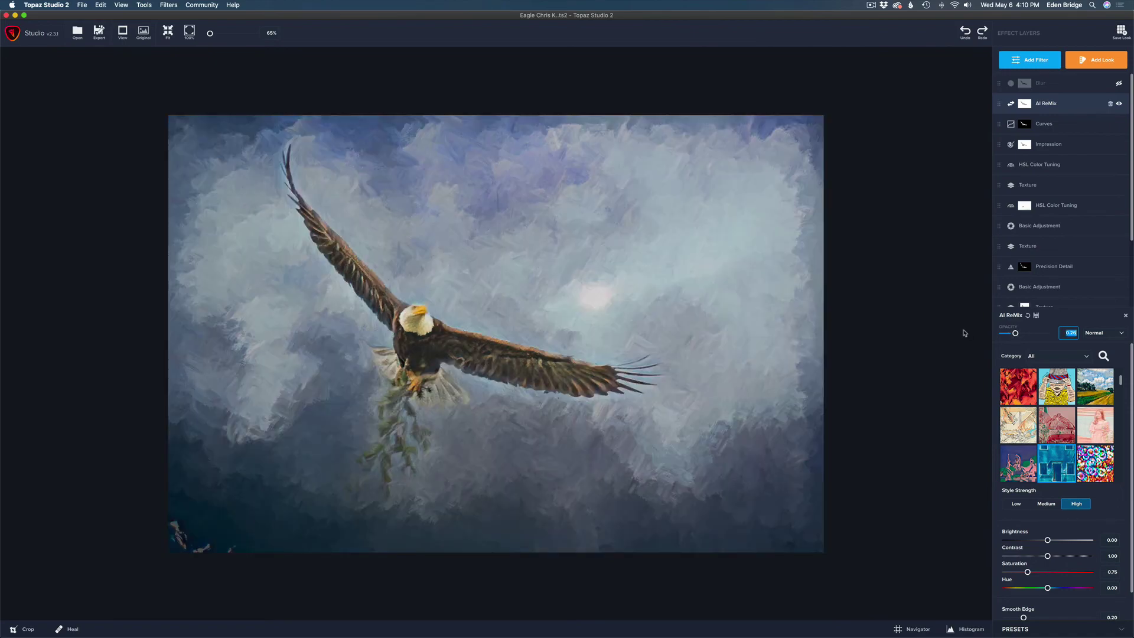
pyautogui.click(1125, 316)
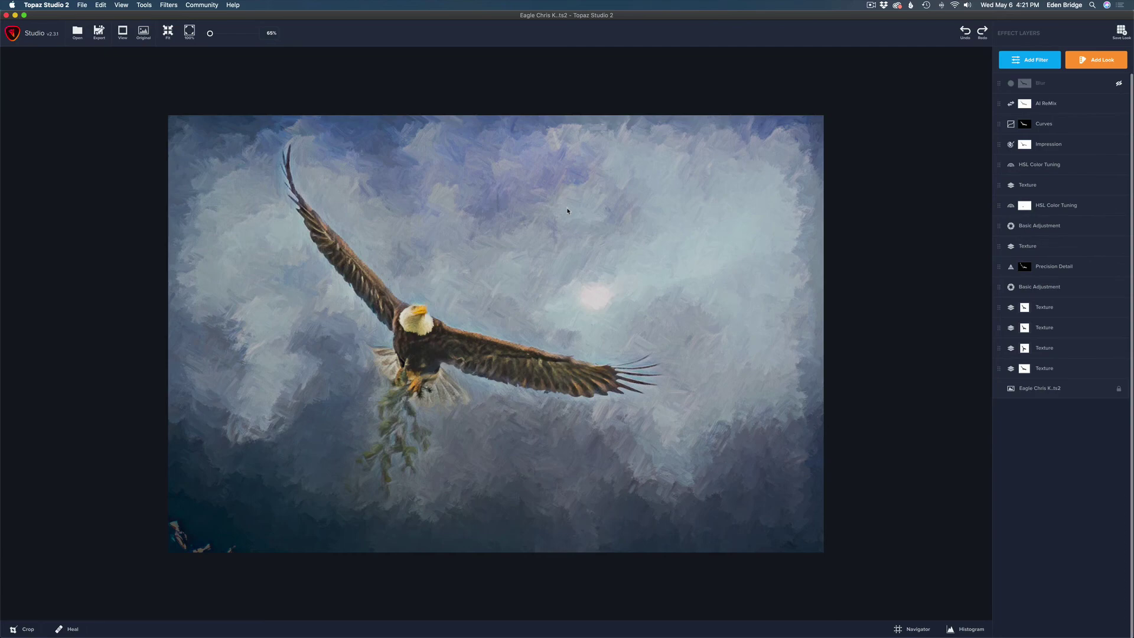
# Turn on the masked Blur layer at the top of the stack and open its settings.
pyautogui.click(1120, 84)
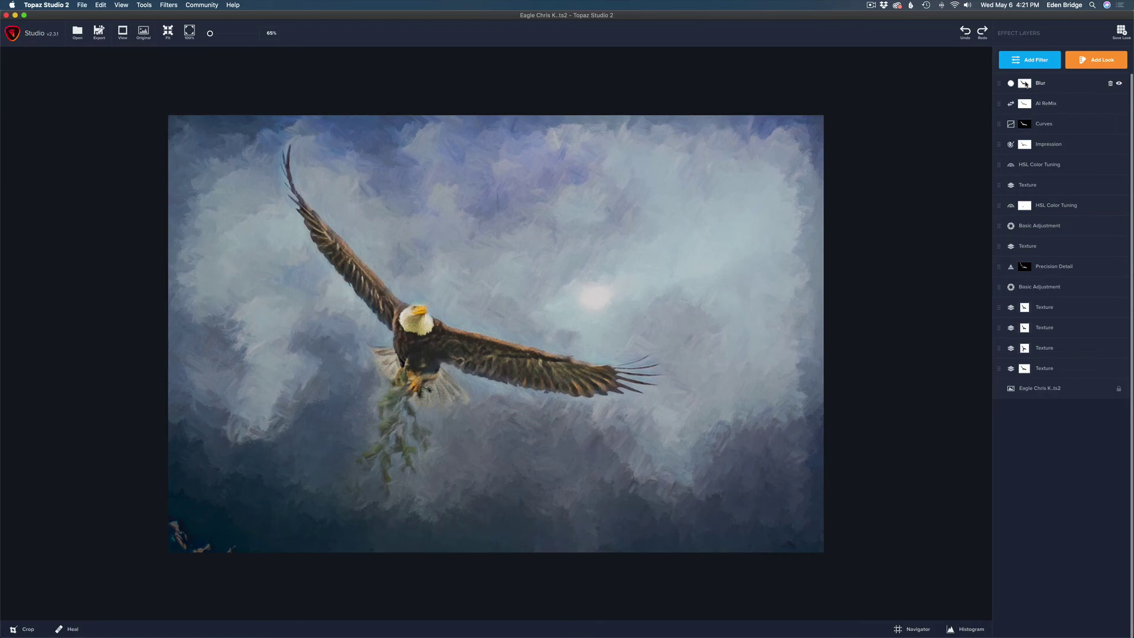
pyautogui.click(1070, 84)
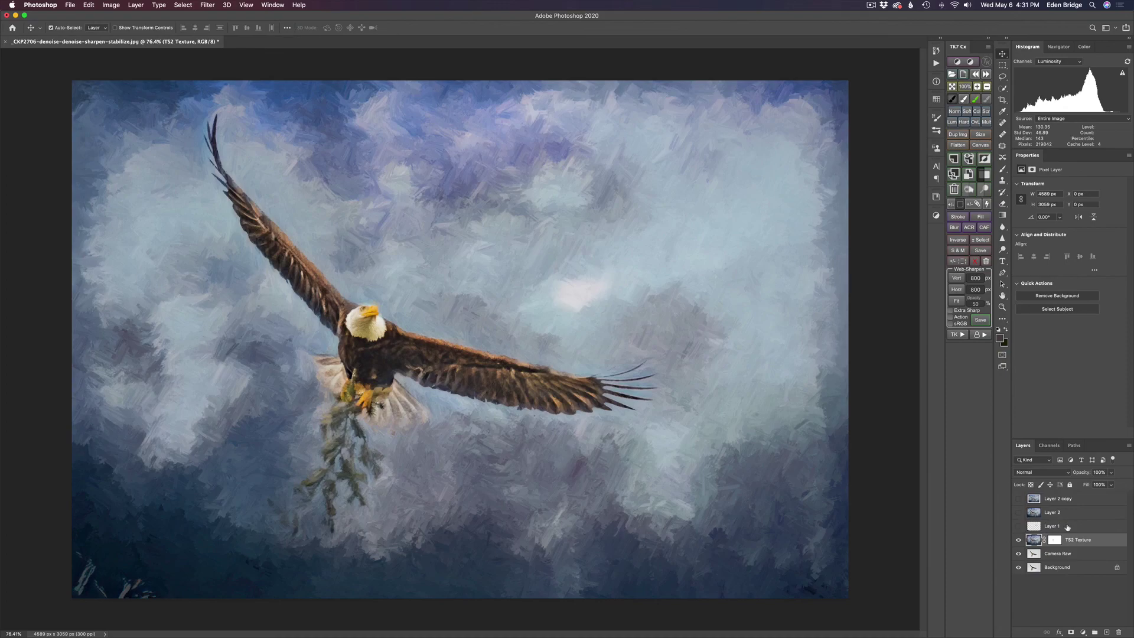
# In Photoshop, select and show Layer 1 above the TS2 Texture layer, and briefly preview the framed version on Layer 2 copy.
pyautogui.click(1067, 527)
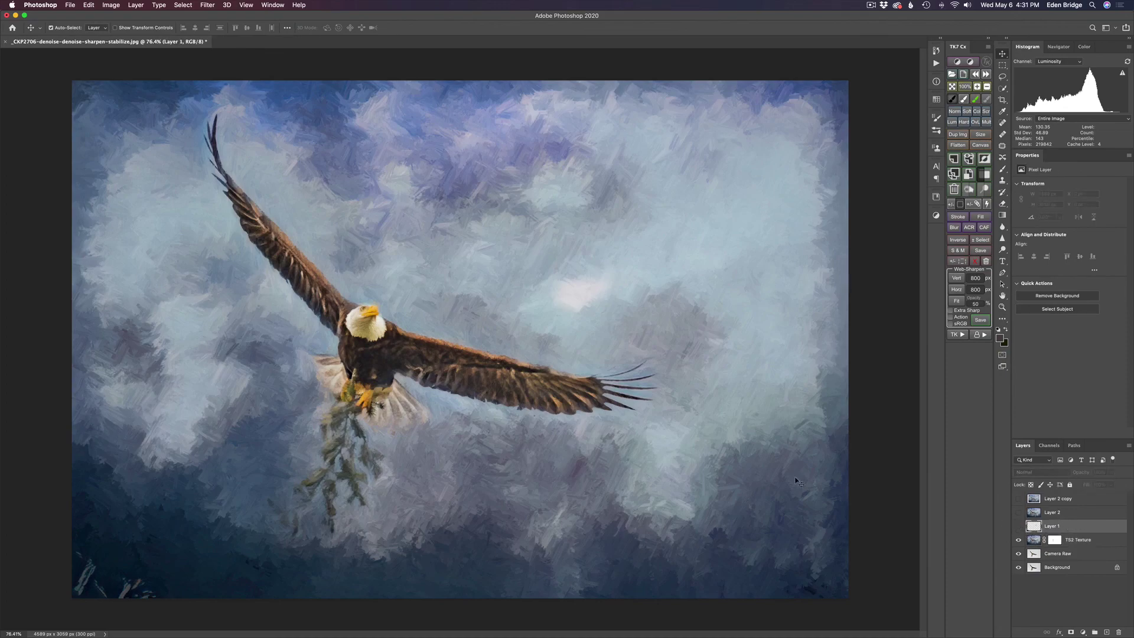
pyautogui.click(1019, 527)
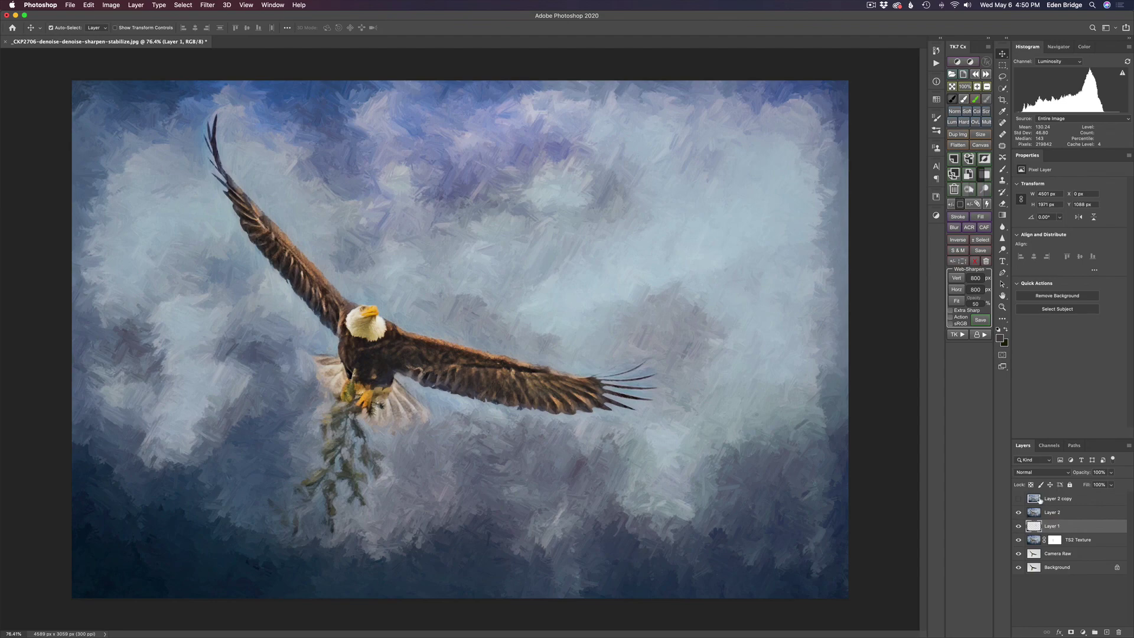
pyautogui.click(1019, 499)
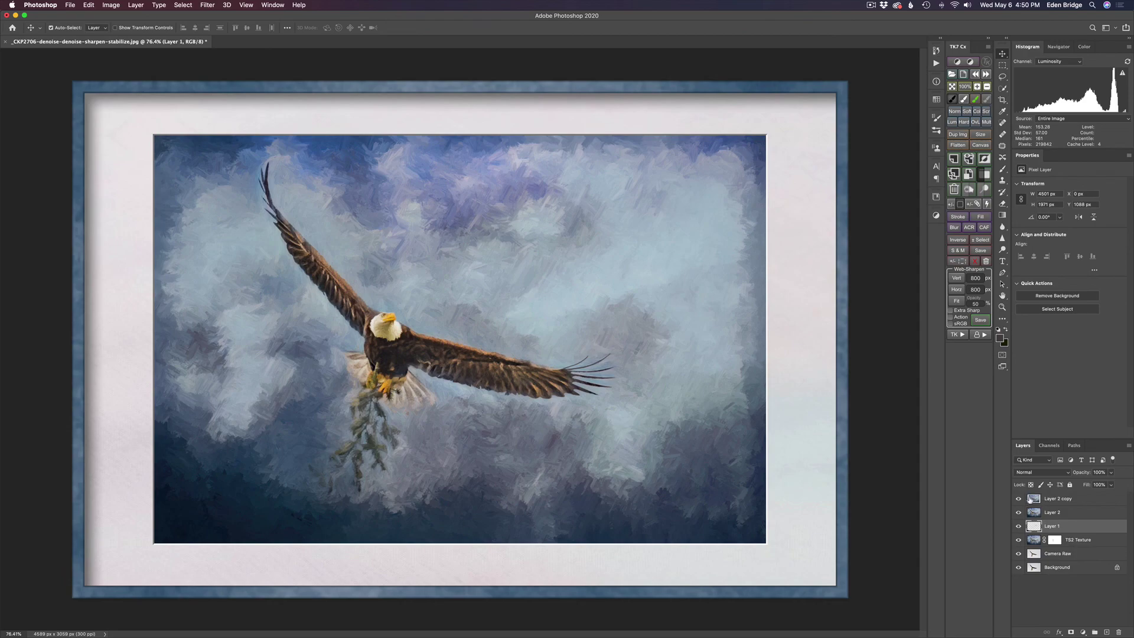
pyautogui.click(1018, 500)
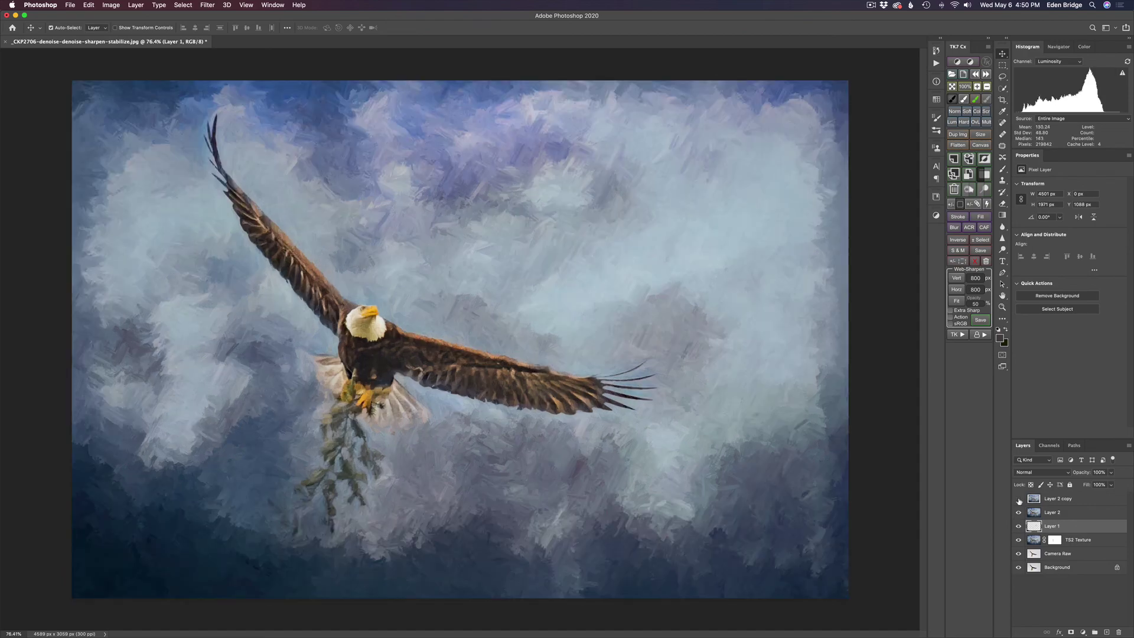